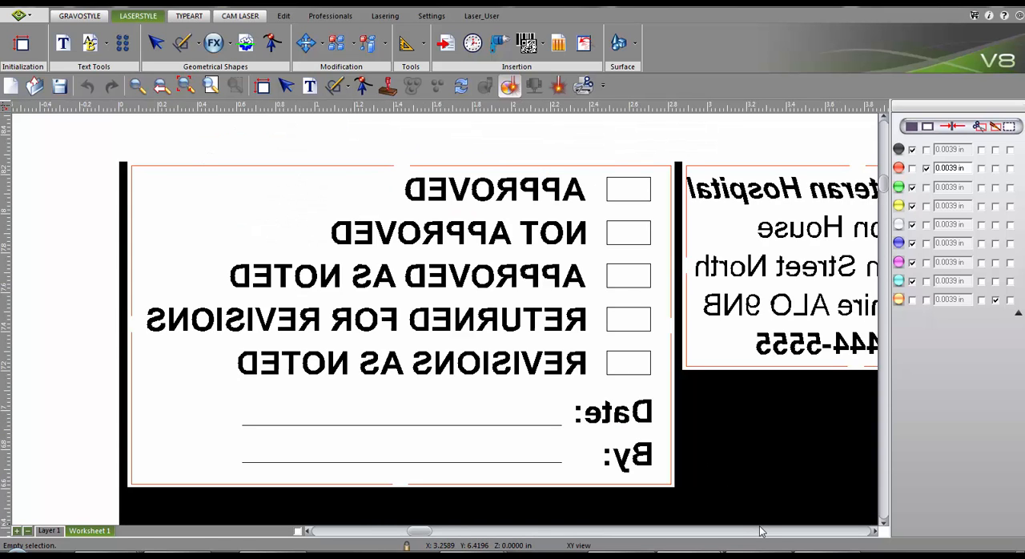
left_click(762, 529)
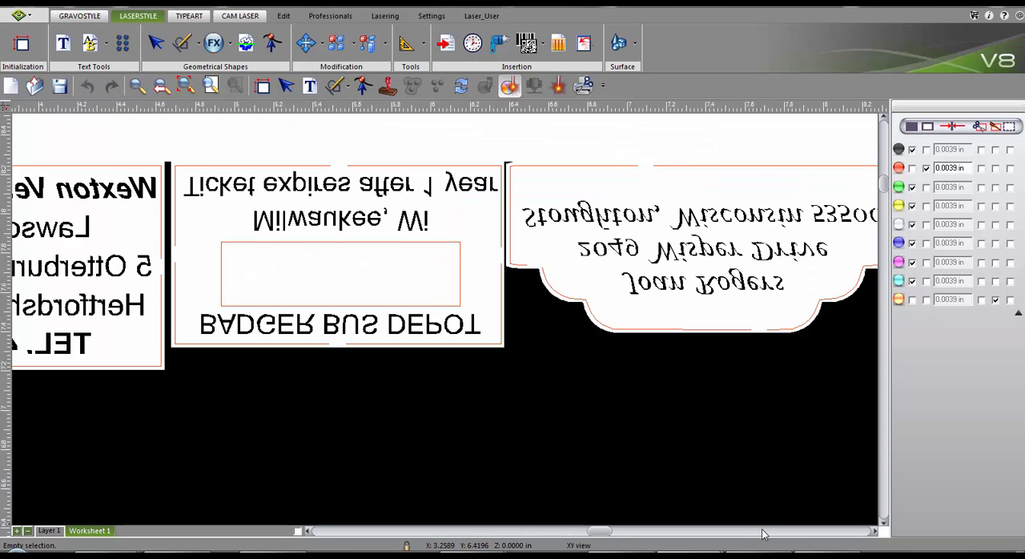
left_click(762, 529)
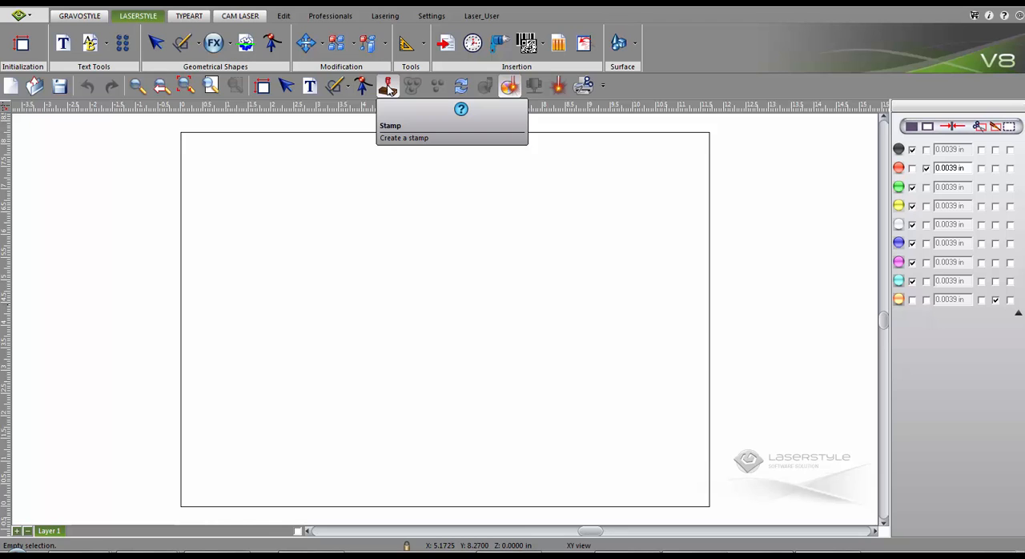
- Start a new stamp in Lucida Calligraphy Italic and paste the customer's name and postal address as its text
left_click(388, 88)
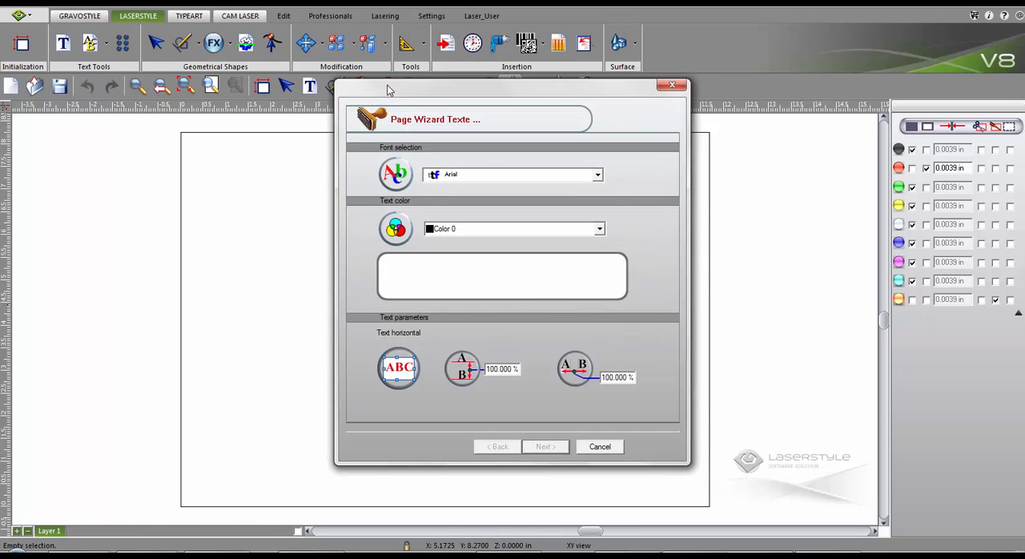
left_click(481, 175)
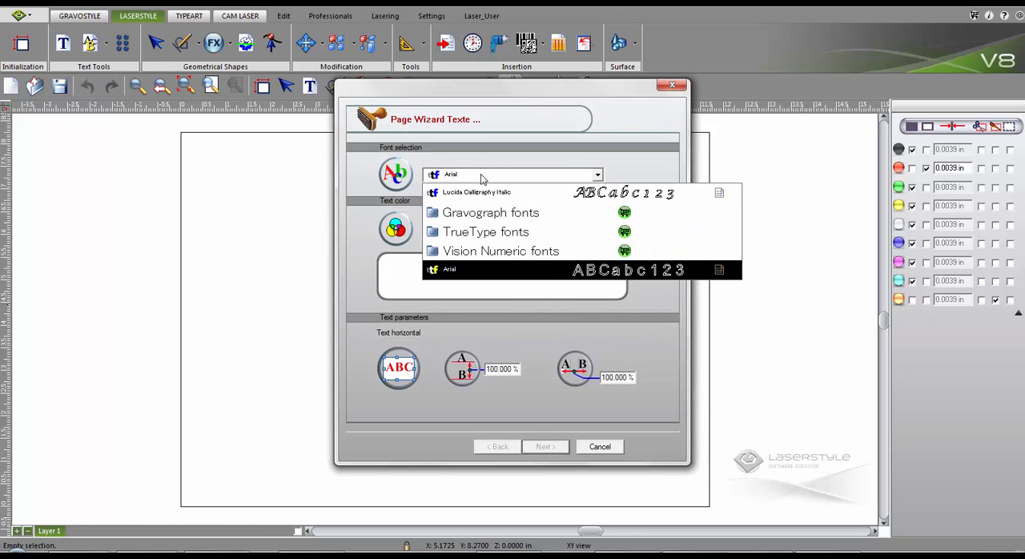
left_click(476, 192)
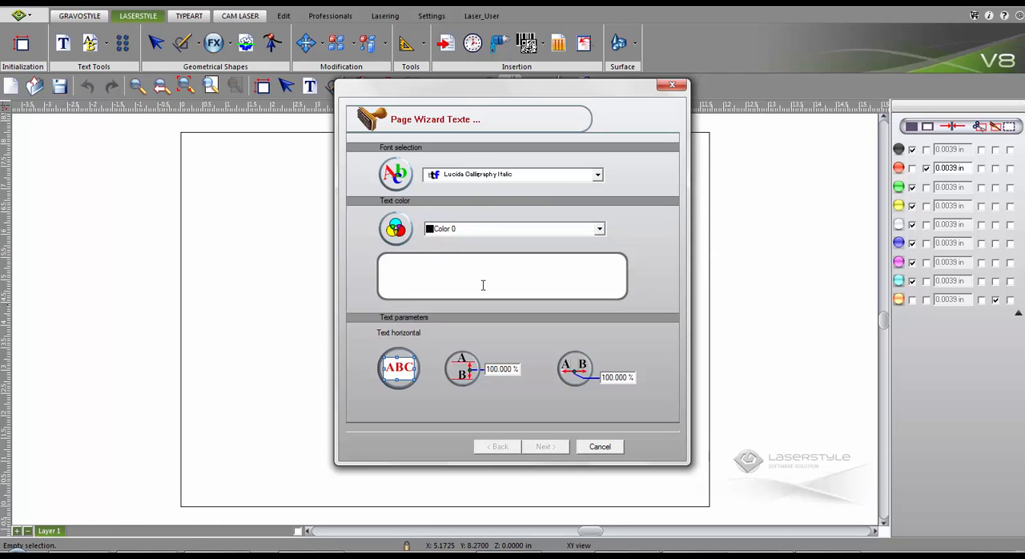
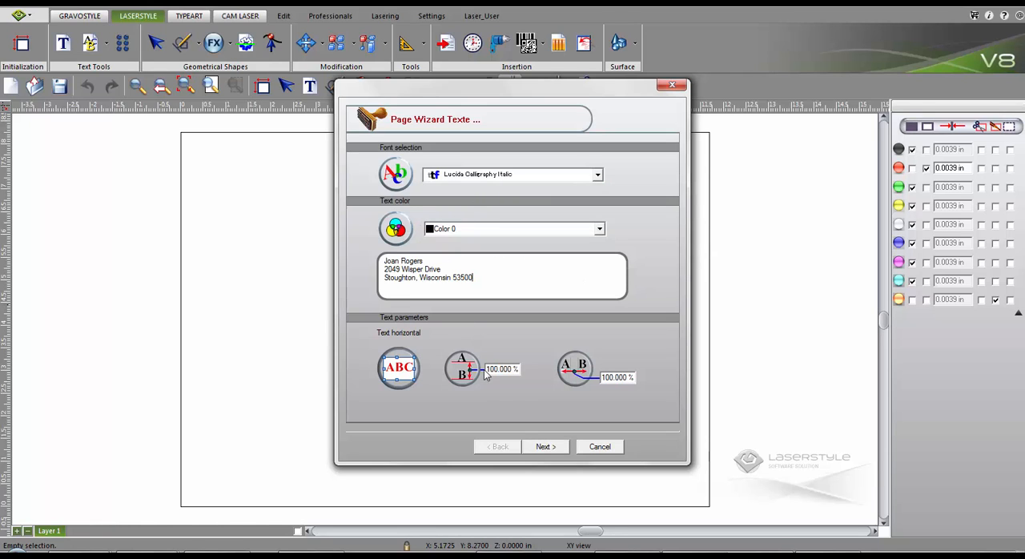
left_click(537, 447)
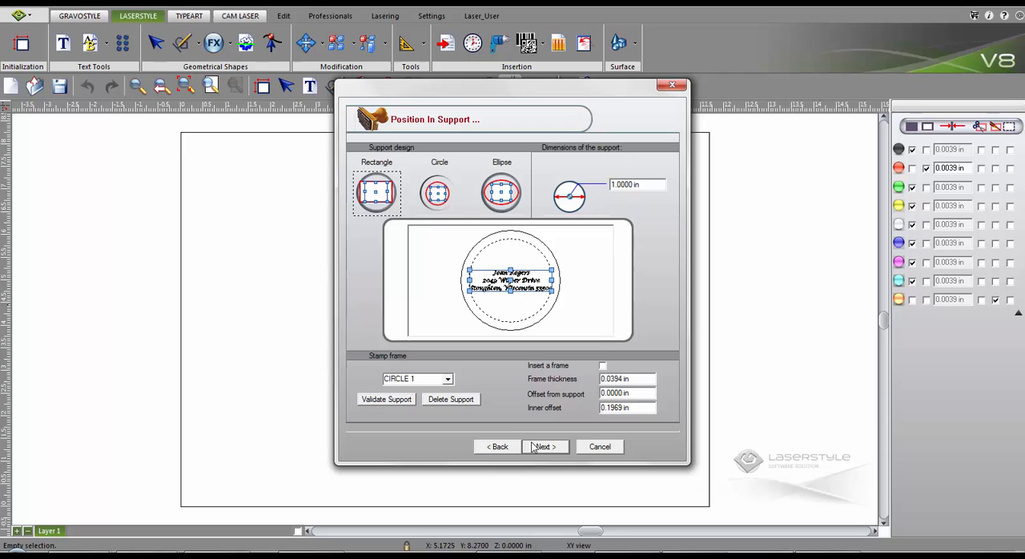
- Use the RECT 2*1 support for the address stamp and continue to the cutting and engraving settings
left_click(448, 379)
left_click(433, 408)
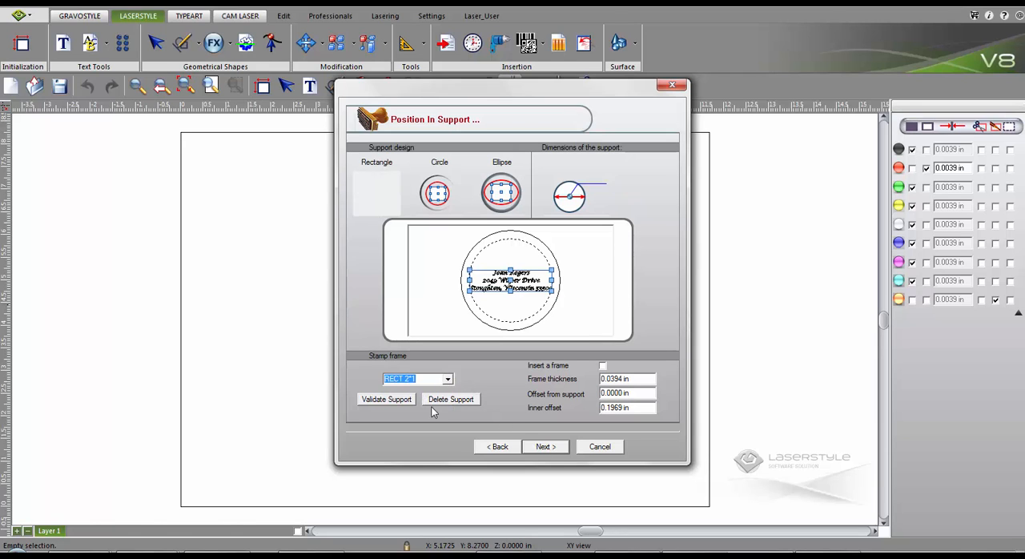
left_click(538, 446)
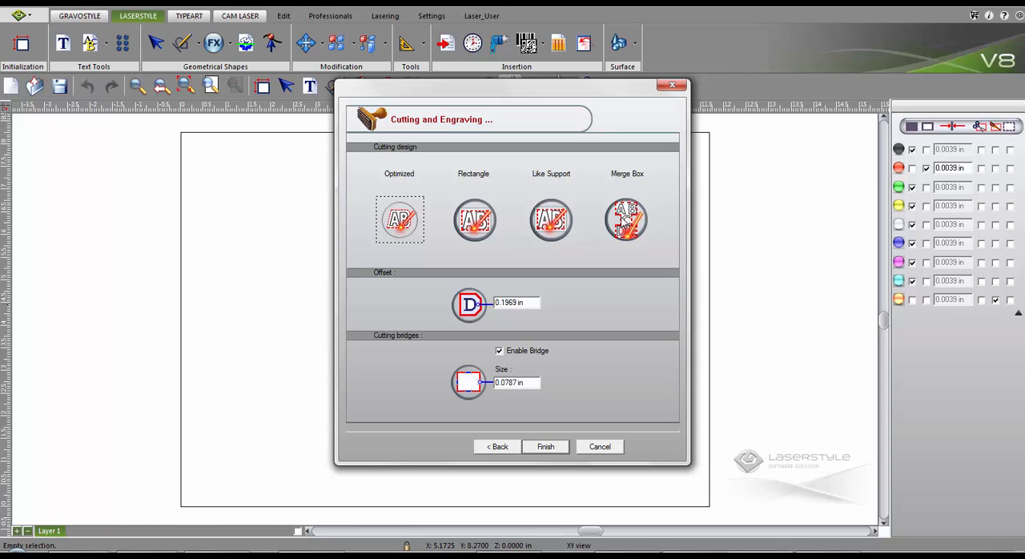
- Finish the address stamp with the Merge Box cutting design, check it on Worksheet 1 and return to Layer 1
left_click(626, 222)
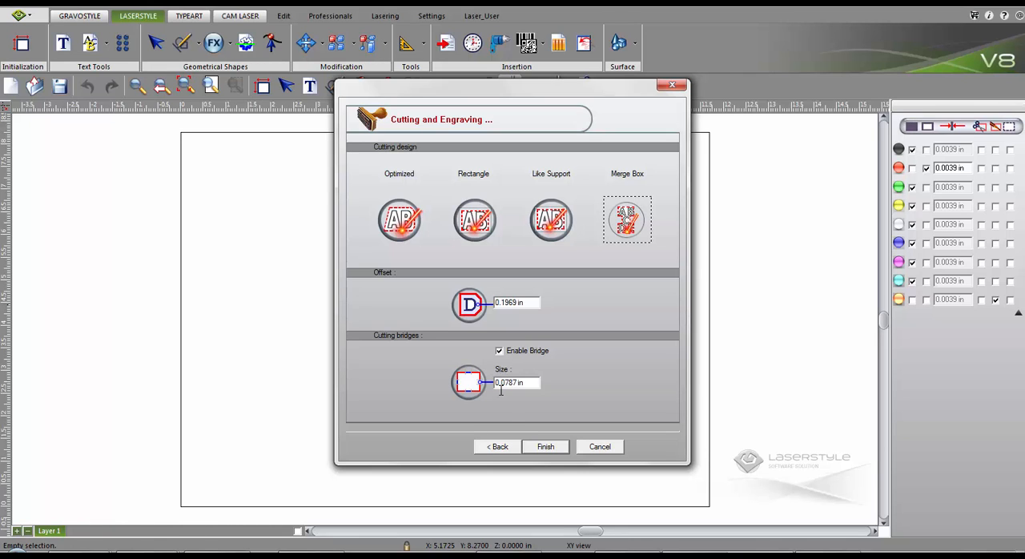
left_click(545, 447)
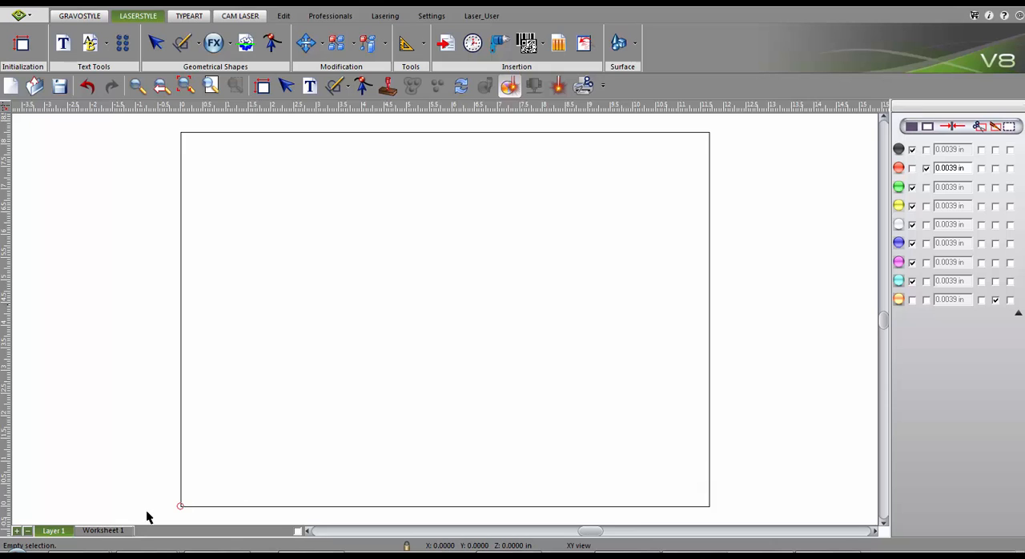
left_click(117, 532)
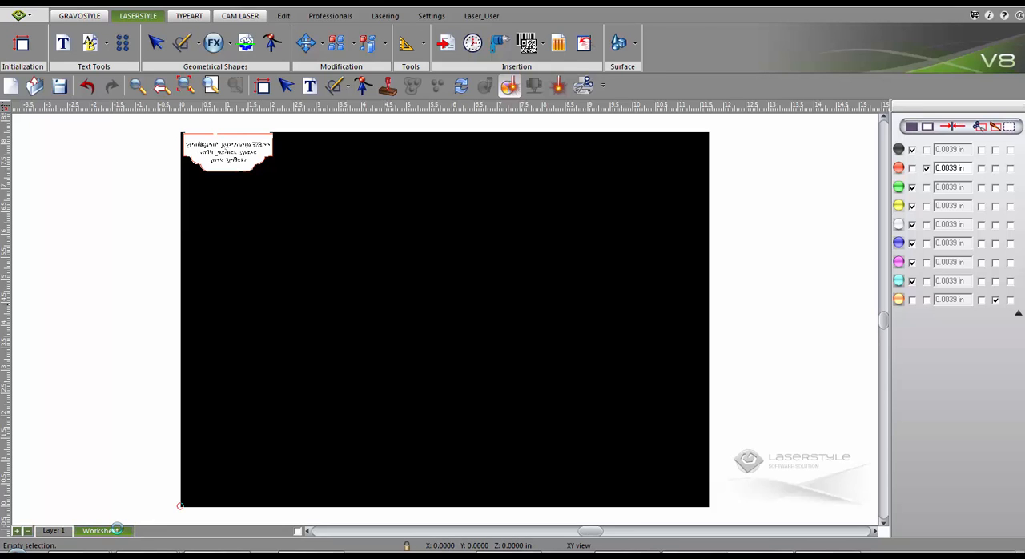
left_click(61, 532)
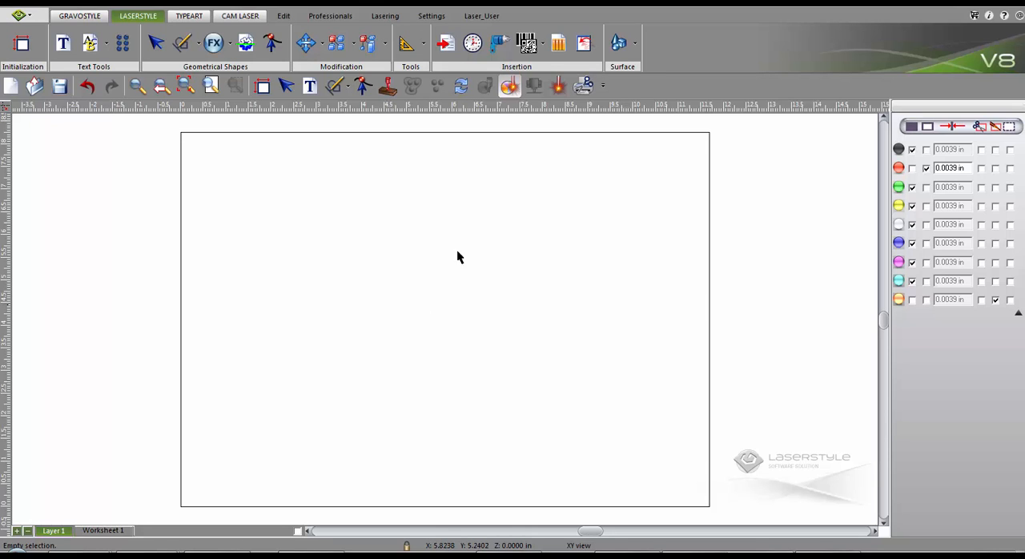
- Insert the worldwide.smb symbol from the LOGO library category near the middle of the plate
left_click(558, 45)
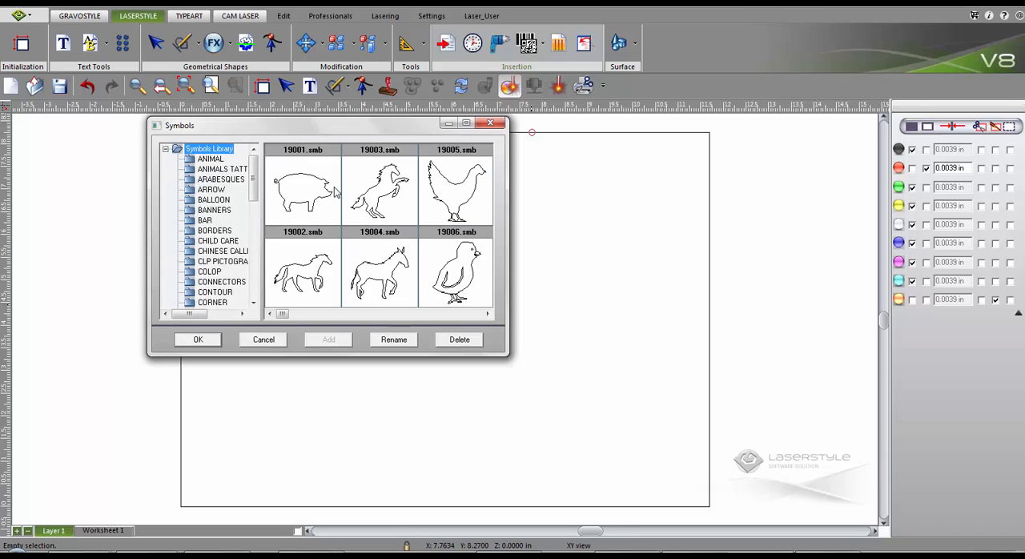
scroll(219, 189, "down", 5)
left_click(208, 159)
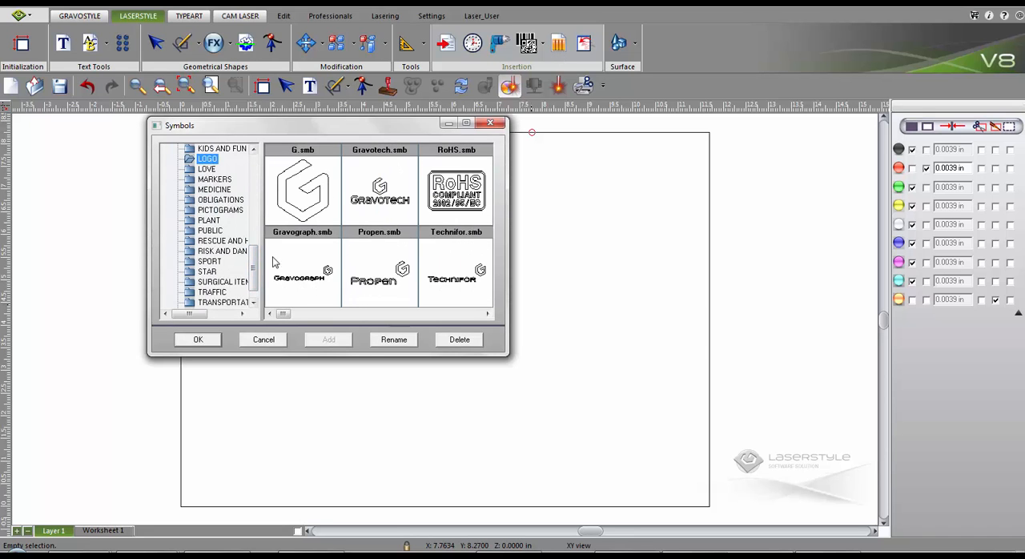
left_click_drag(284, 313, 473, 313)
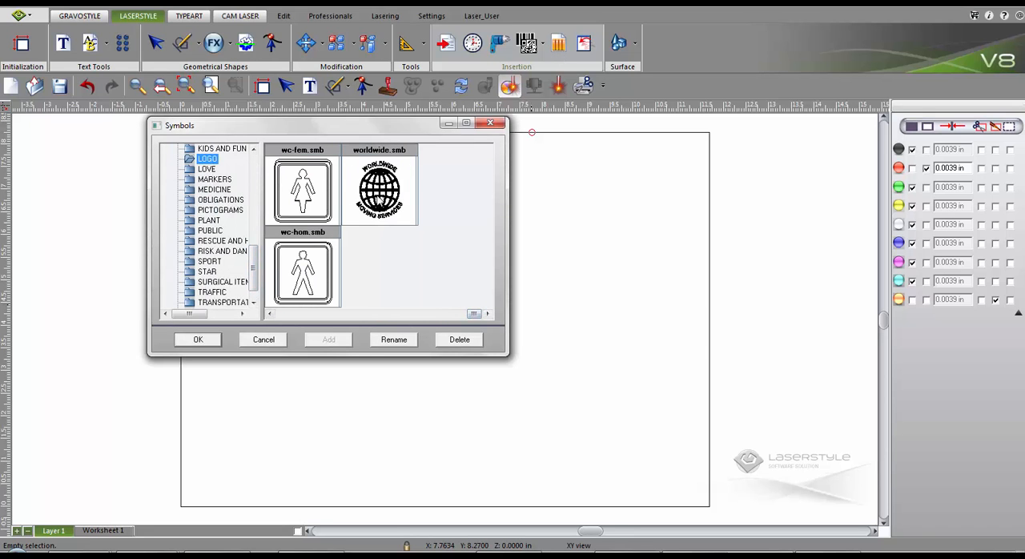
double_click(381, 197)
left_click(436, 304)
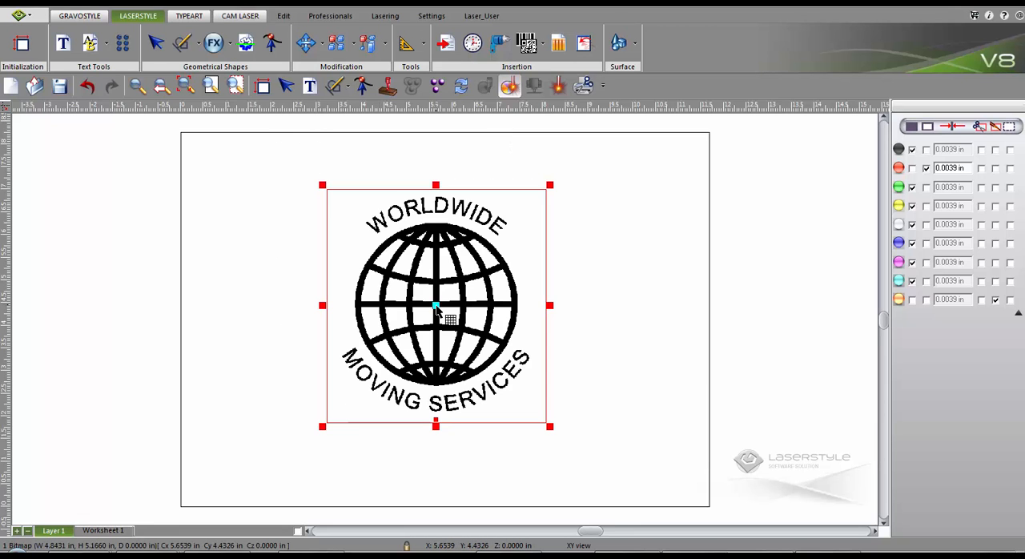
- Create a stamp from the globe logo on the RECT 1*1 support, keeping the existing cutting and engraving settings
left_click(389, 88)
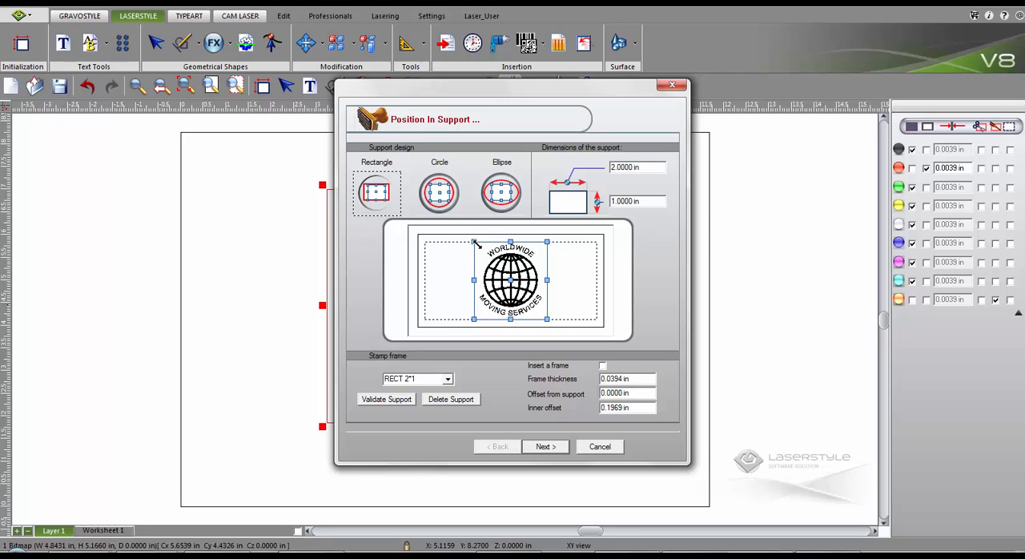
left_click(448, 380)
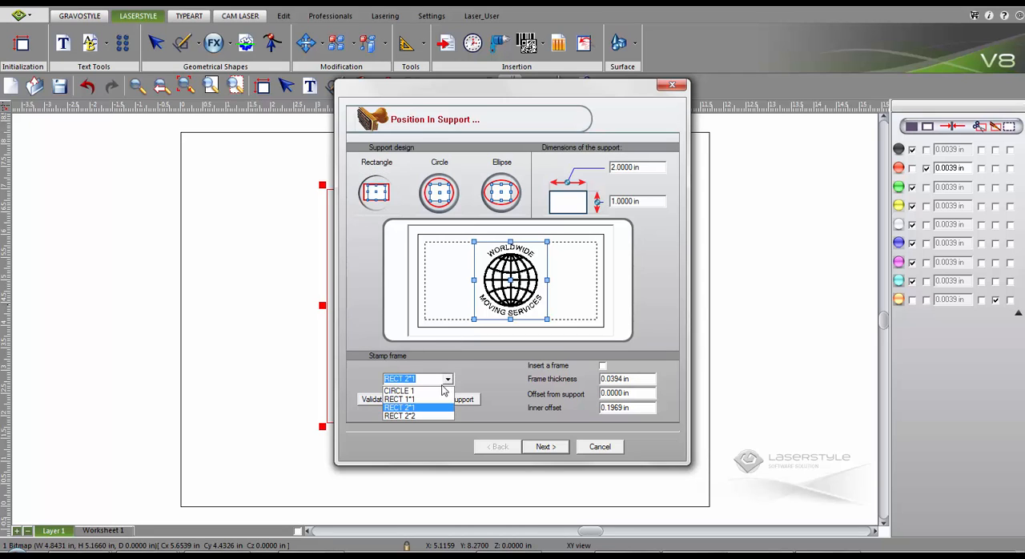
left_click(435, 399)
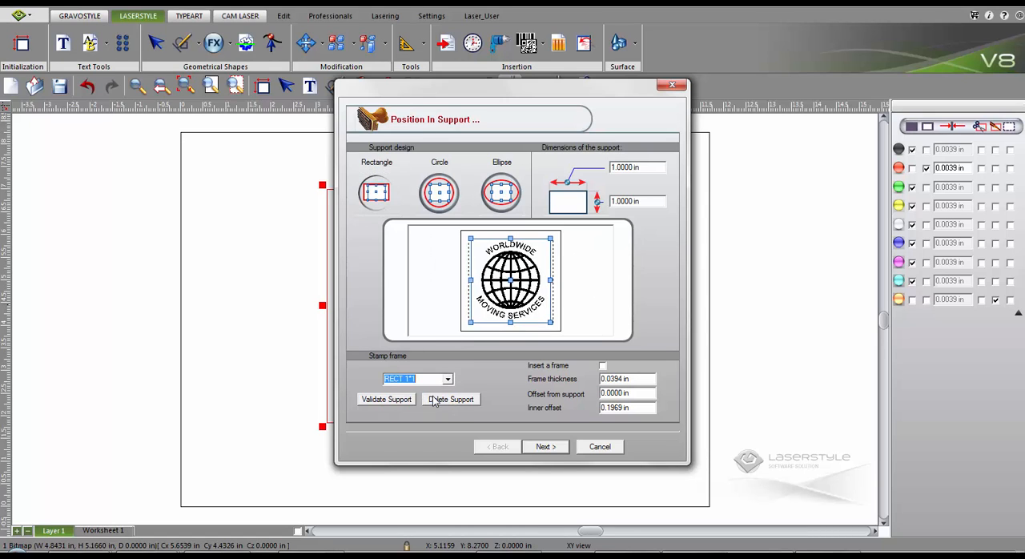
left_click(542, 451)
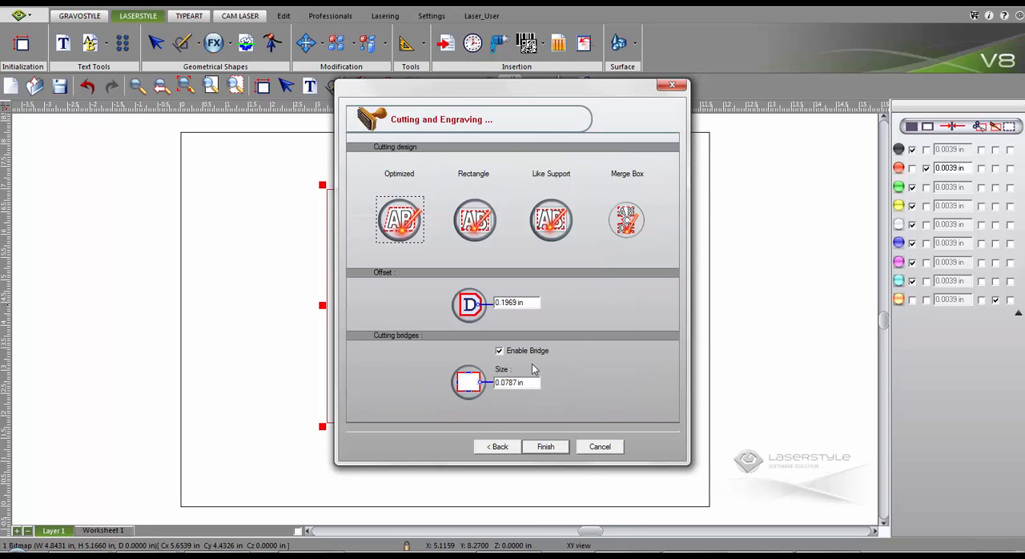
left_click(544, 448)
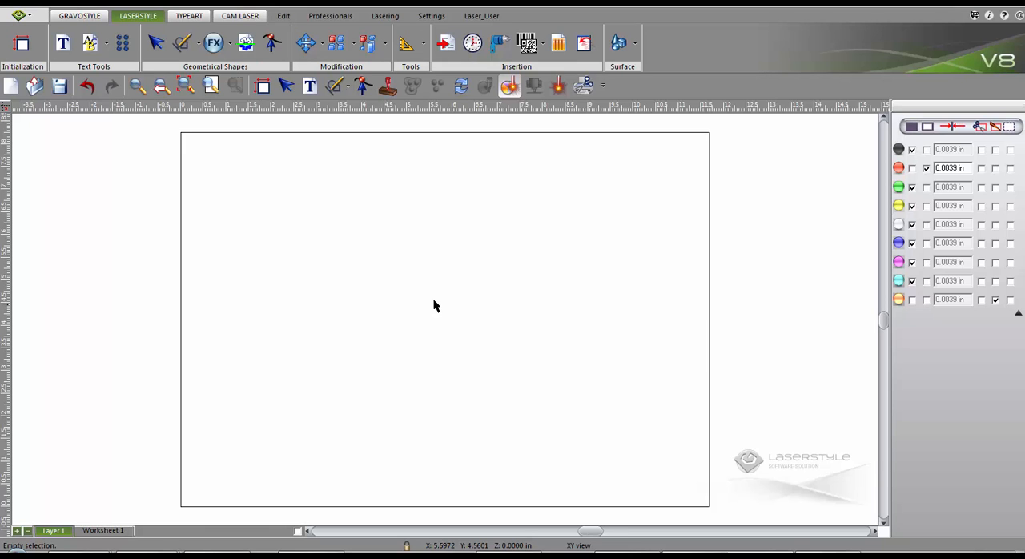
- Paste the approval checklist artwork and draw an orange rectangle about 2.79 by 1.71 in around it
key("ctrl+v")
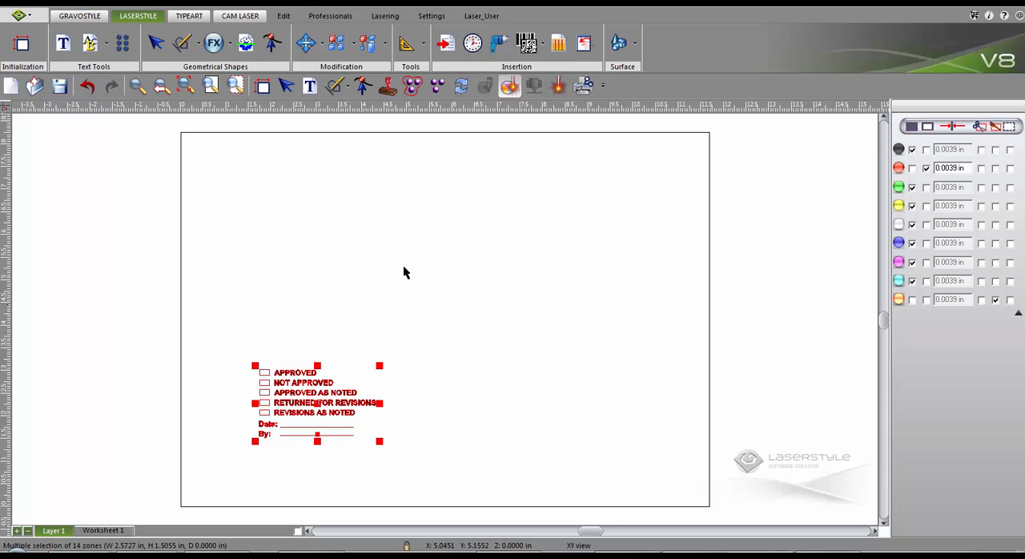
left_click(337, 88)
left_click(361, 112)
left_click_drag(254, 366, 383, 445)
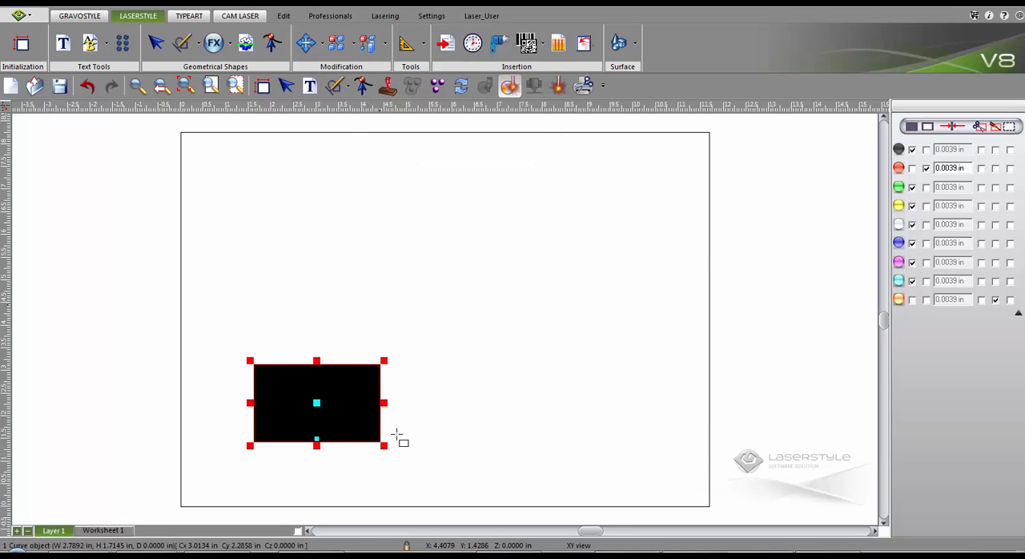
left_click(899, 300)
- Create a stamp directly from the whole framed checklist, check it on Worksheet 1 and return to Layer 1
key("ctrl+a")
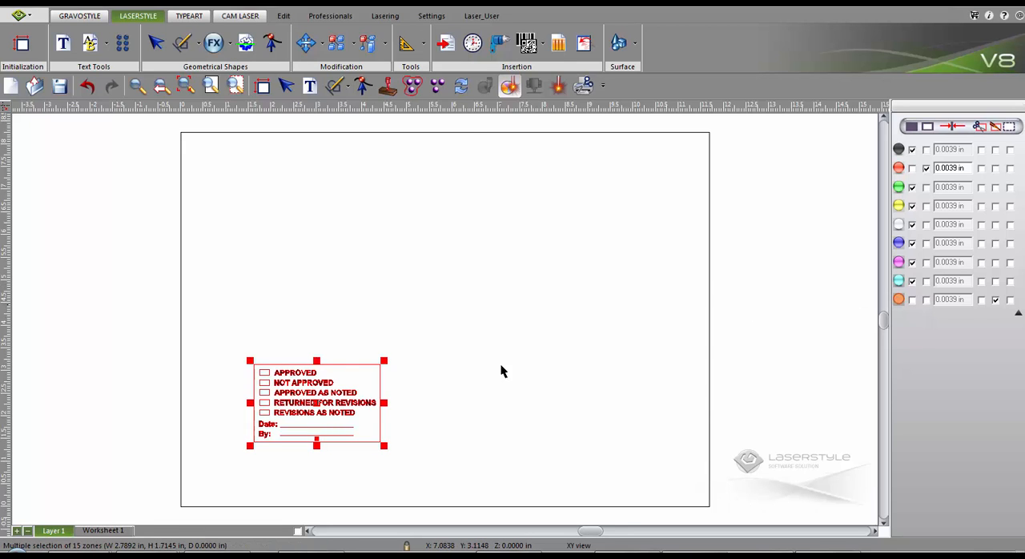
left_click(389, 88)
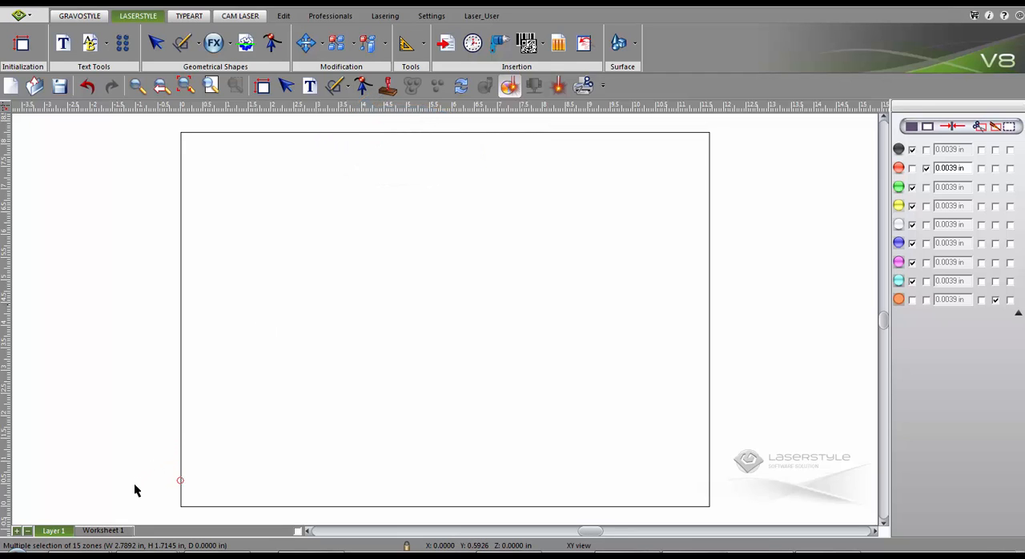
left_click(111, 530)
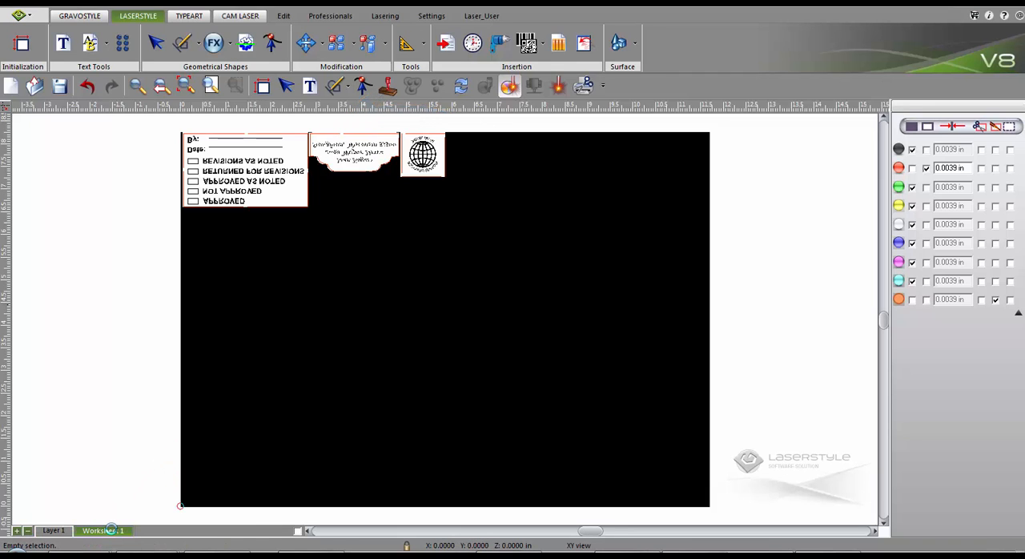
left_click(54, 530)
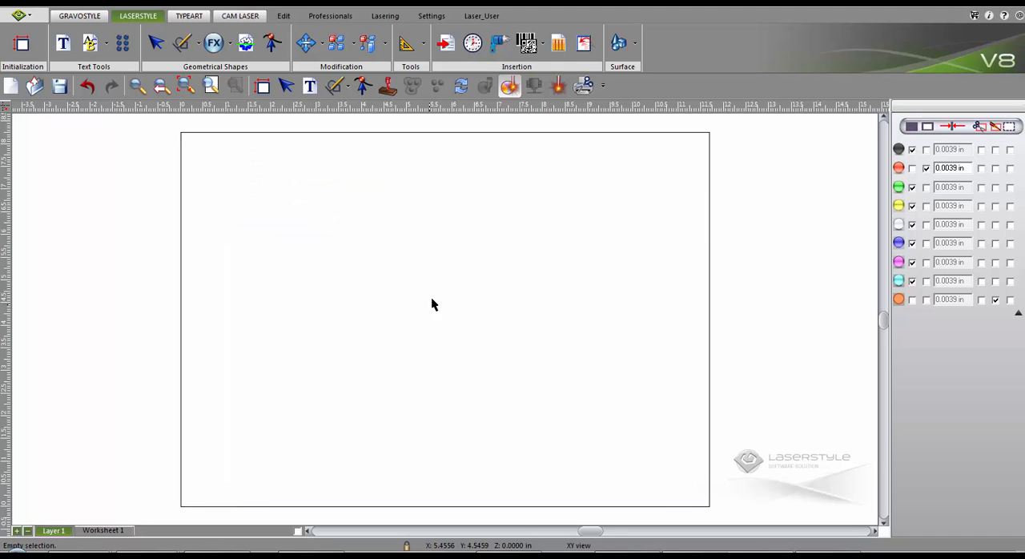
- Paste the BADGER BUS DEPOT, Milwaukee, Wi and "Ticket expires after 1 year" lines as Arial text near the plate's center
left_click(310, 86)
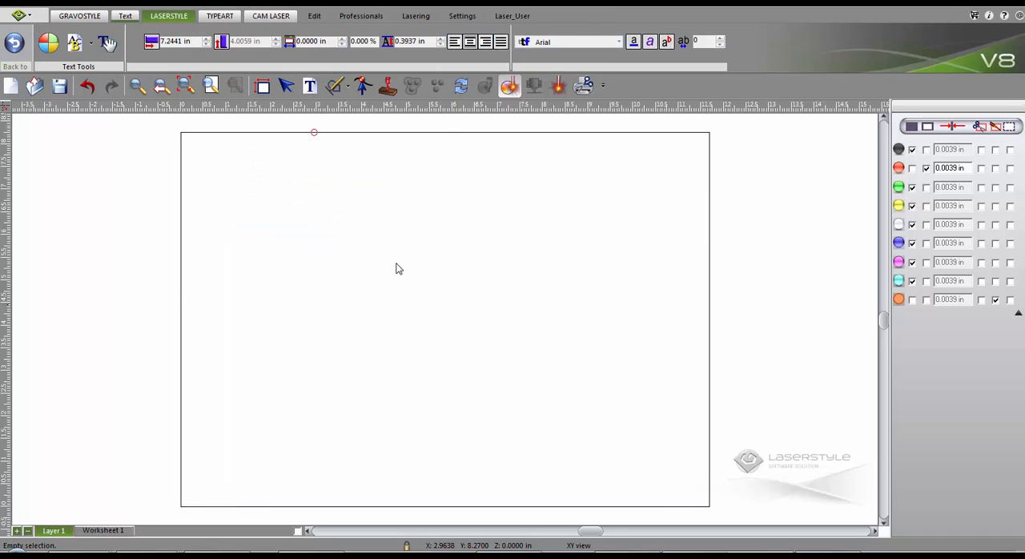
left_click(418, 271)
type("BADGER BUS DEPOT   Milwaukee, WI Ticket expires after 1 year")
- Draw an orange rectangle about 1.22 by 0.33 in between the BADGER BUS DEPOT and Milwaukee lines
left_click(336, 87)
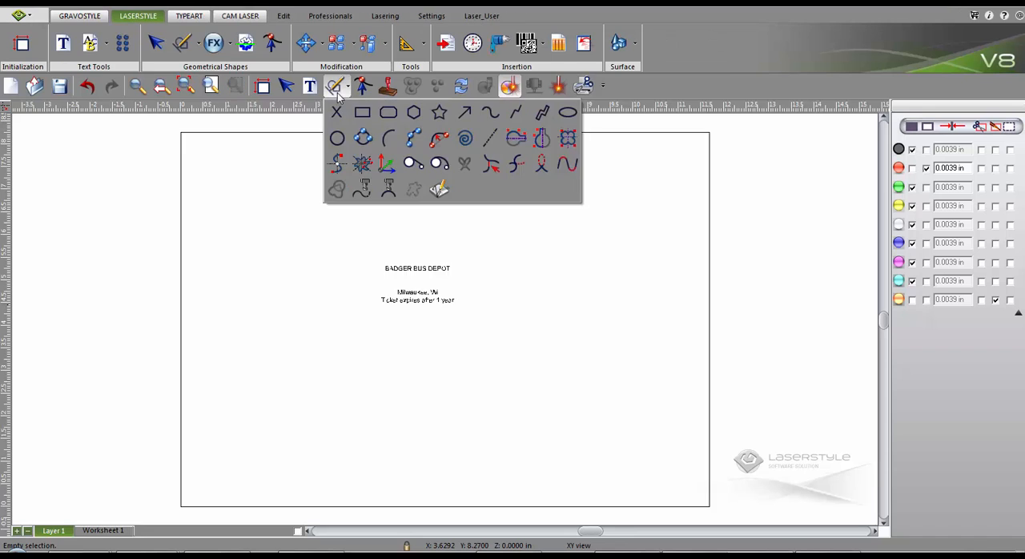
left_click(361, 107)
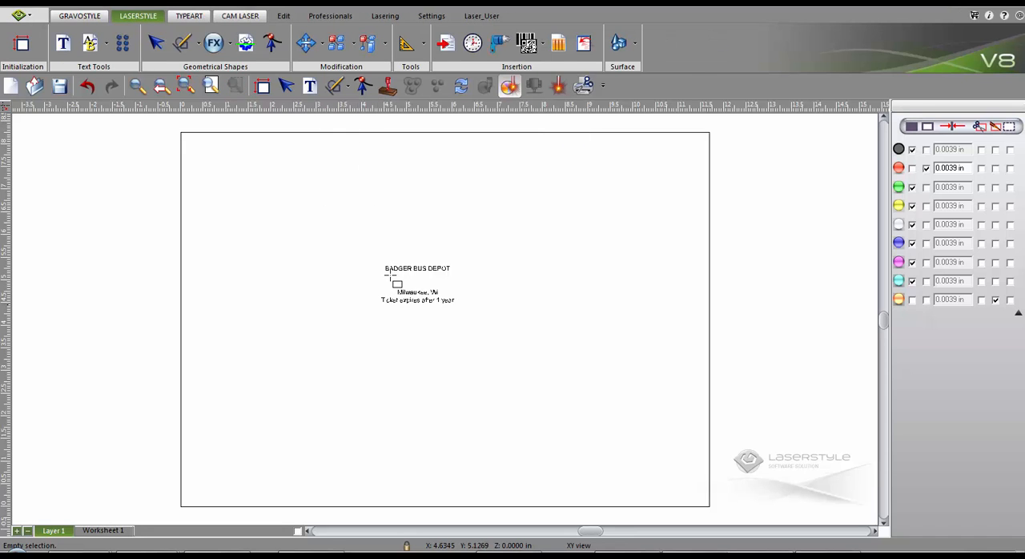
left_click_drag(390, 274, 446, 287)
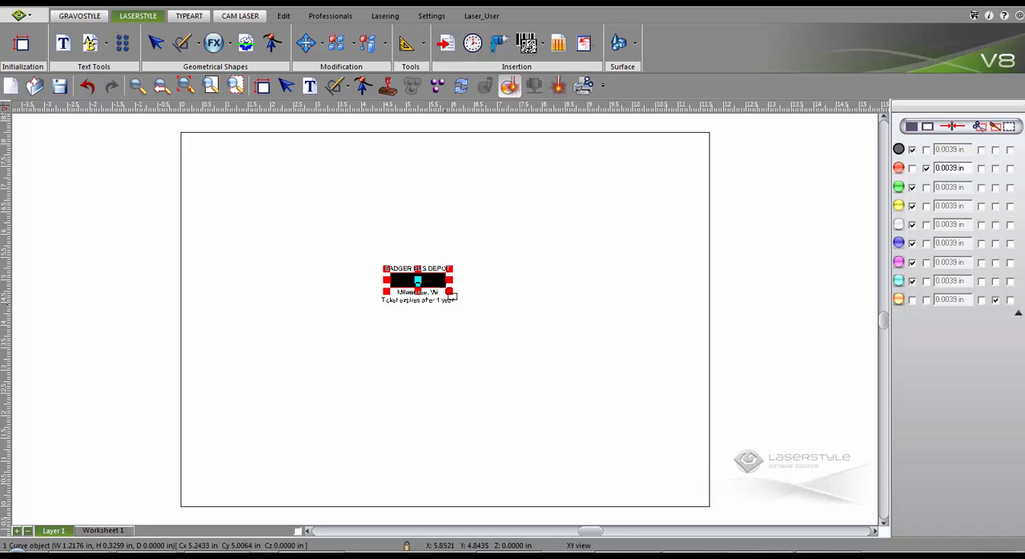
left_click(899, 300)
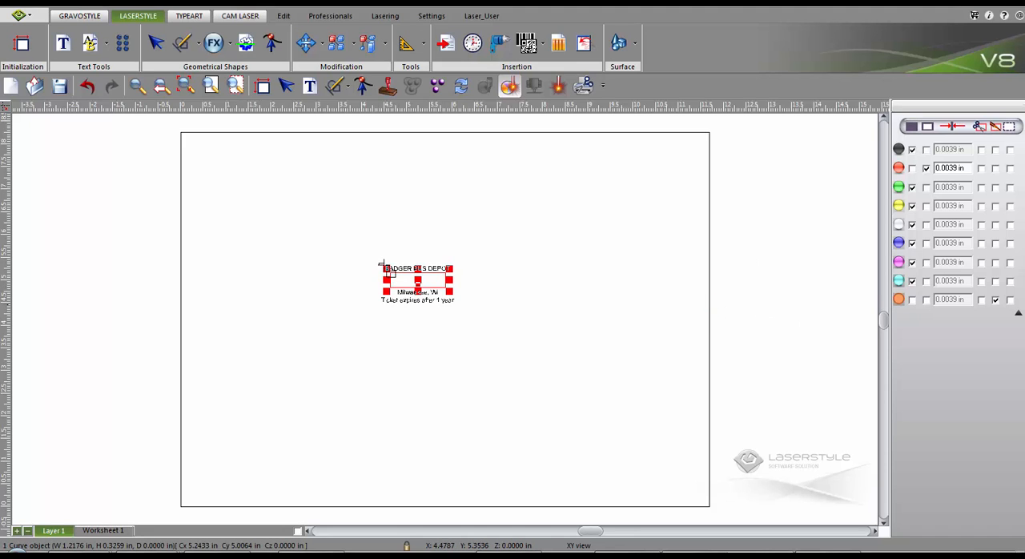
- Draw an orange outer rectangle about 1.70 by 0.95 in around the bus depot design and select all objects
left_click_drag(382, 263, 462, 314)
left_click(898, 301)
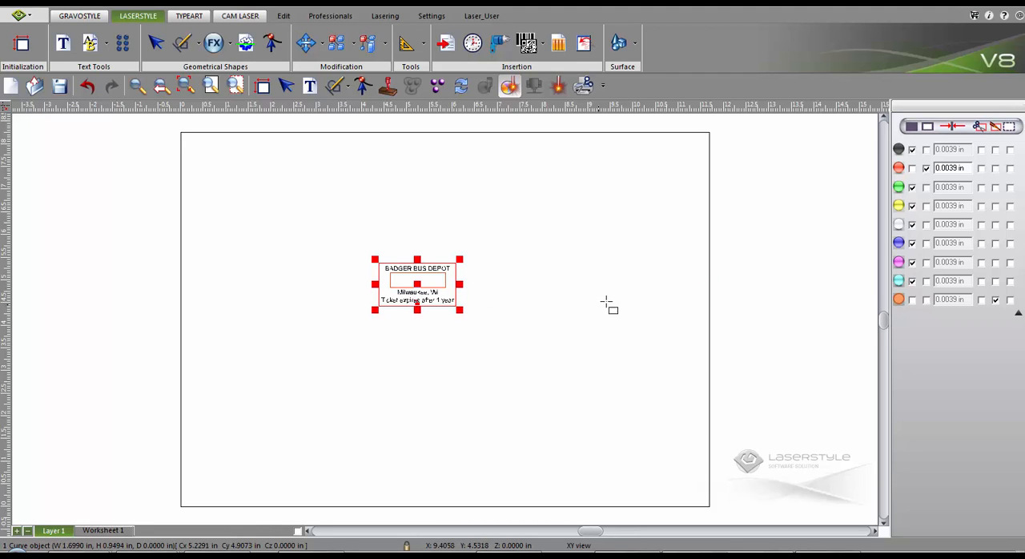
key("ctrl+a")
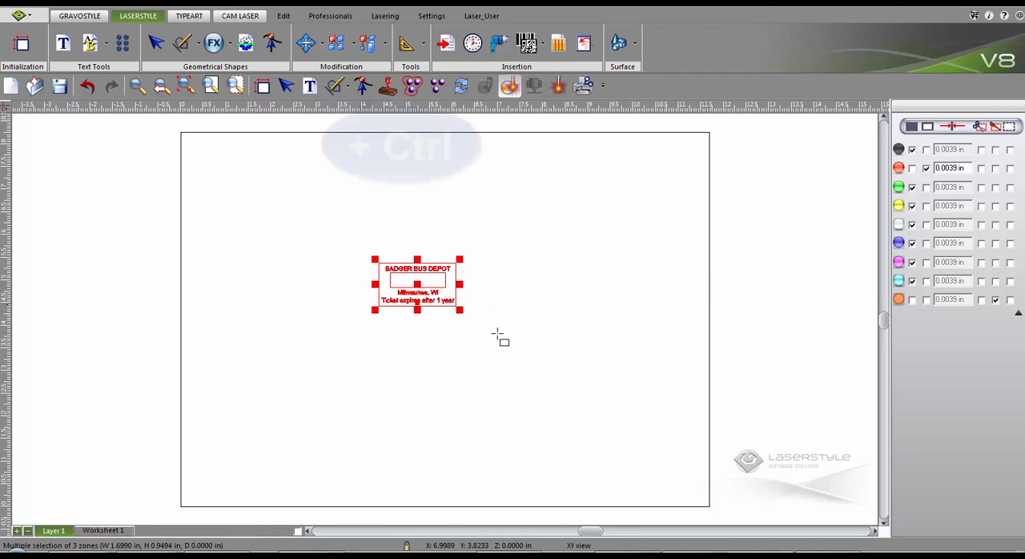
- Create a stamp directly from the framed bus depot design, check it on Worksheet 1 and return to Layer 1
left_click(387, 88)
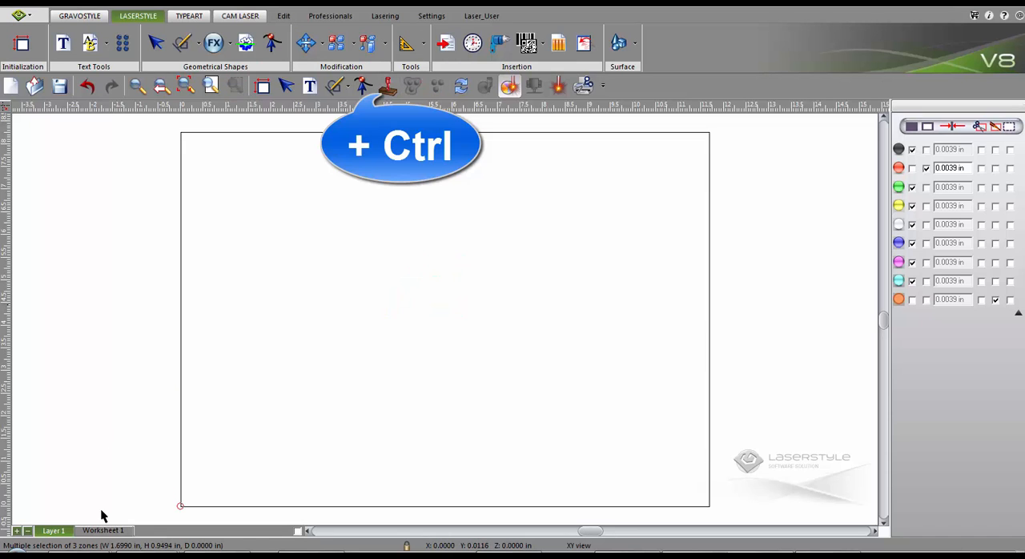
left_click(101, 531)
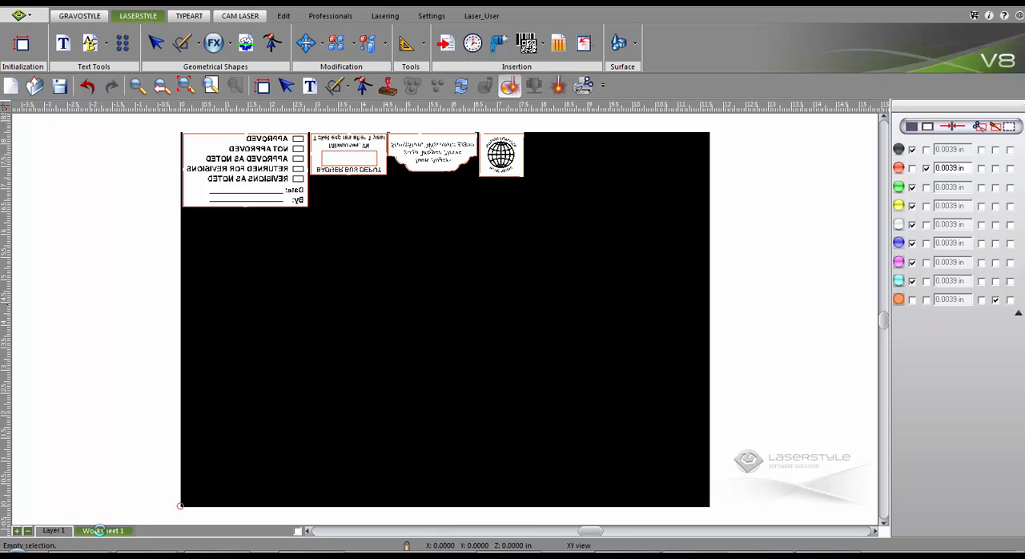
left_click(54, 532)
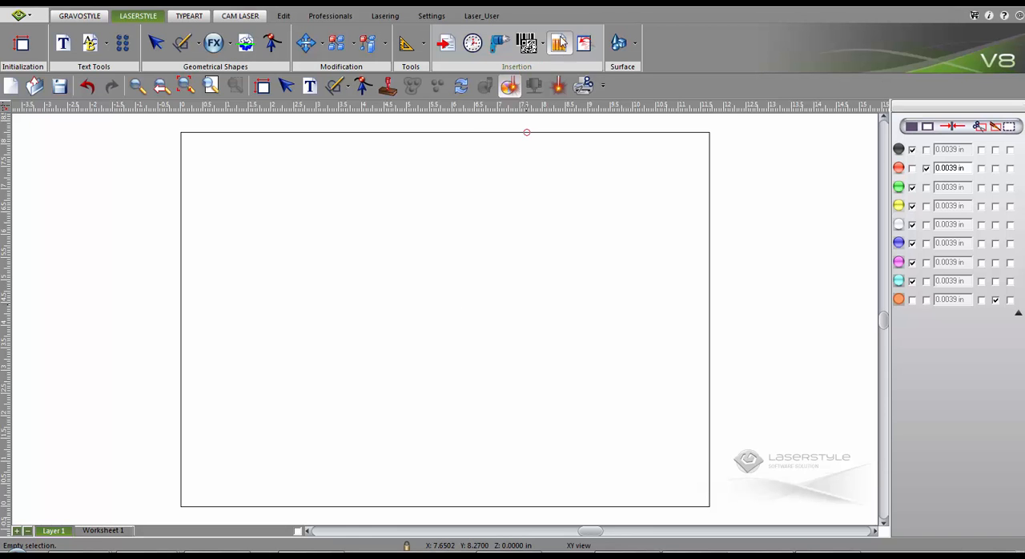
- Insert the COLOP Printer 53 template near the plate's center and fill in "Wexton Veteran Hospital" with its address and phone number
left_click(559, 43)
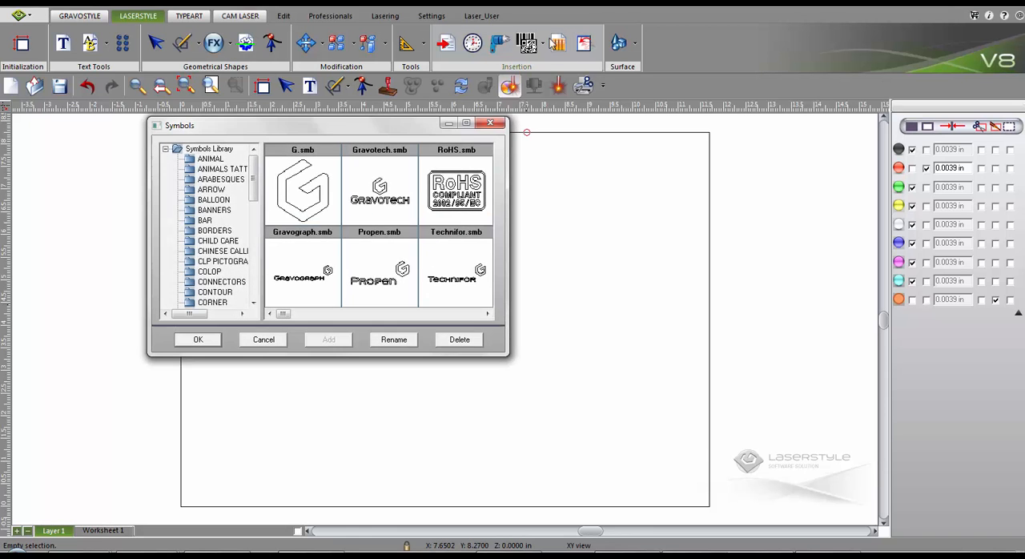
left_click(211, 272)
left_click_drag(290, 314, 468, 313)
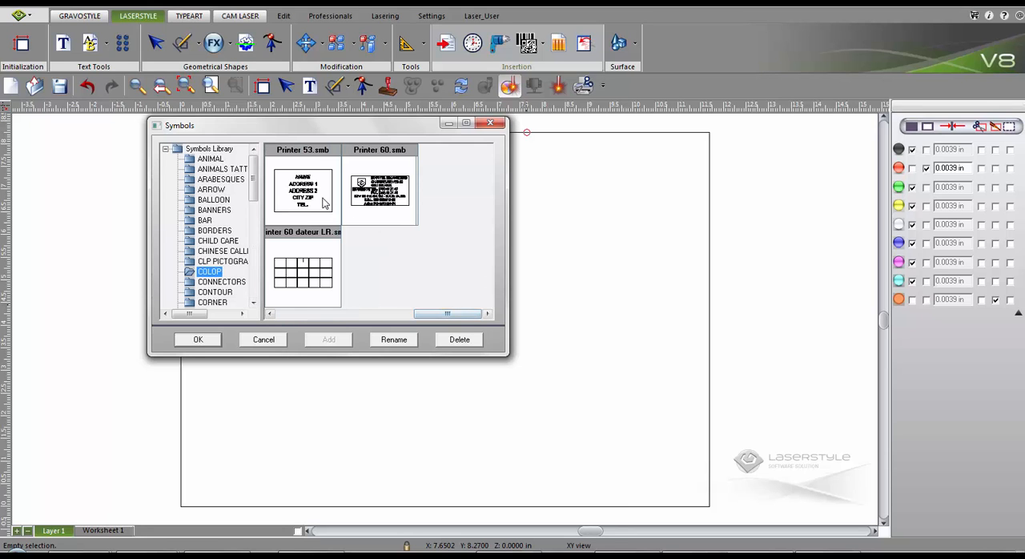
double_click(313, 193)
left_click(435, 292)
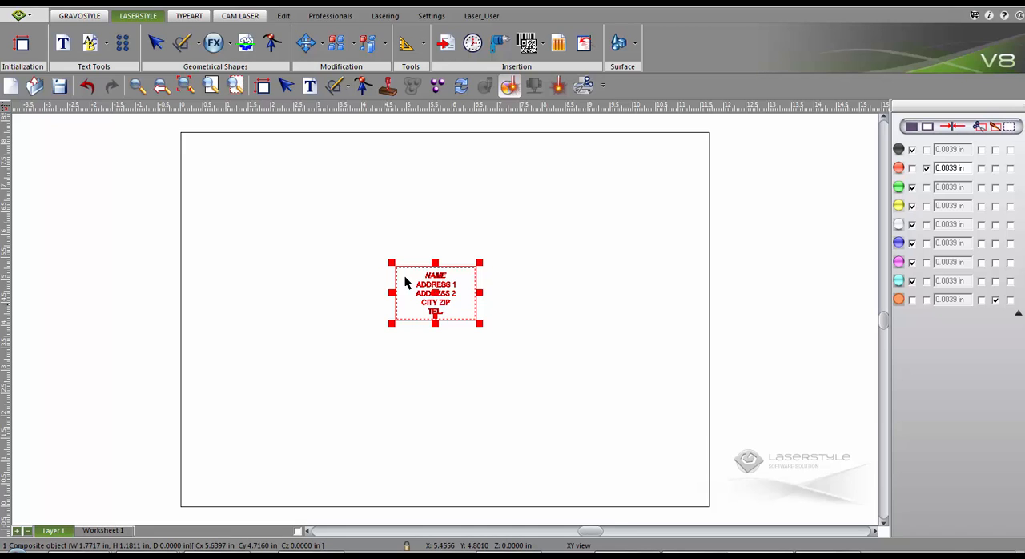
left_click(236, 86)
double_click(389, 189)
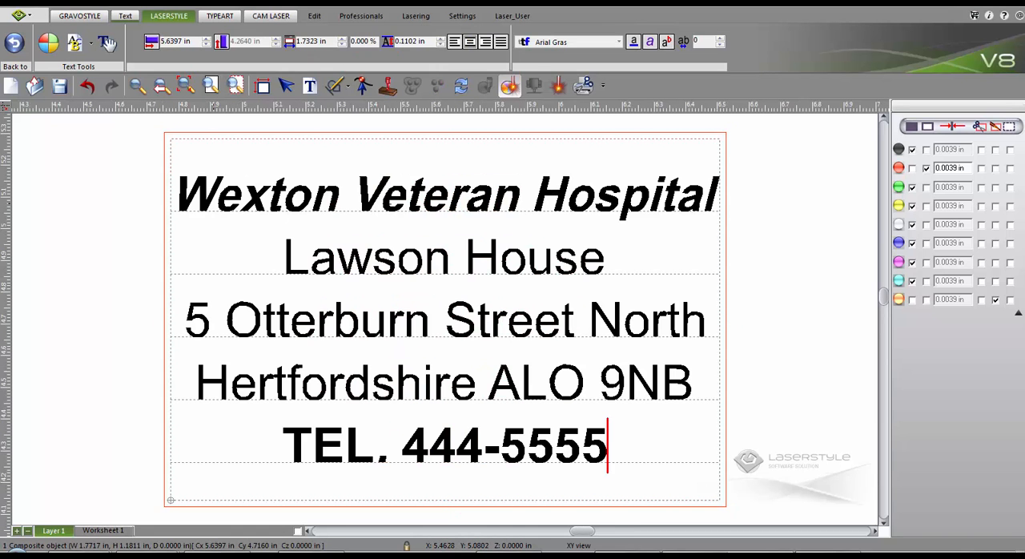
- Create a stamp directly from the hospital address template, check it on Worksheet 1 and return to Layer 1
left_click(389, 90, "ctrl")
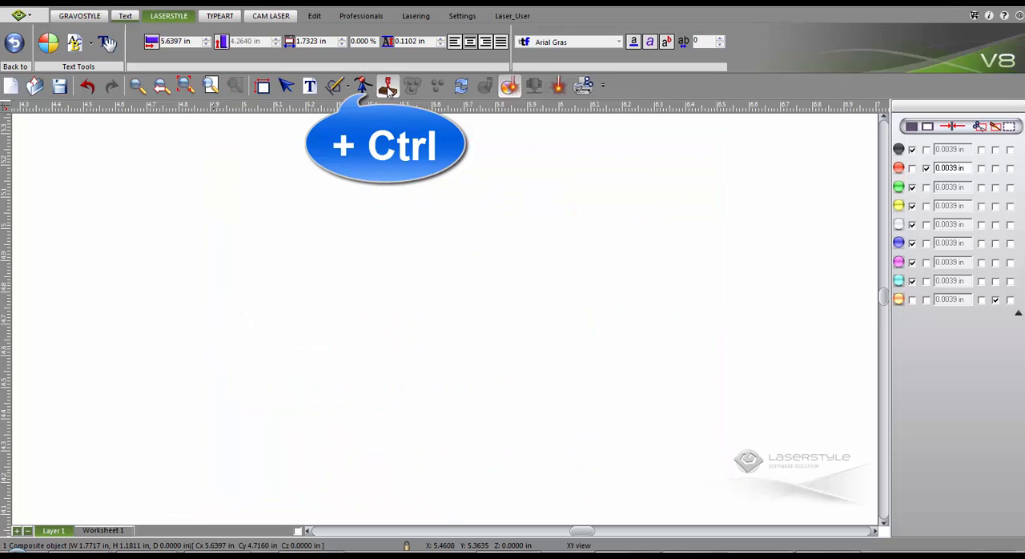
left_click(185, 86)
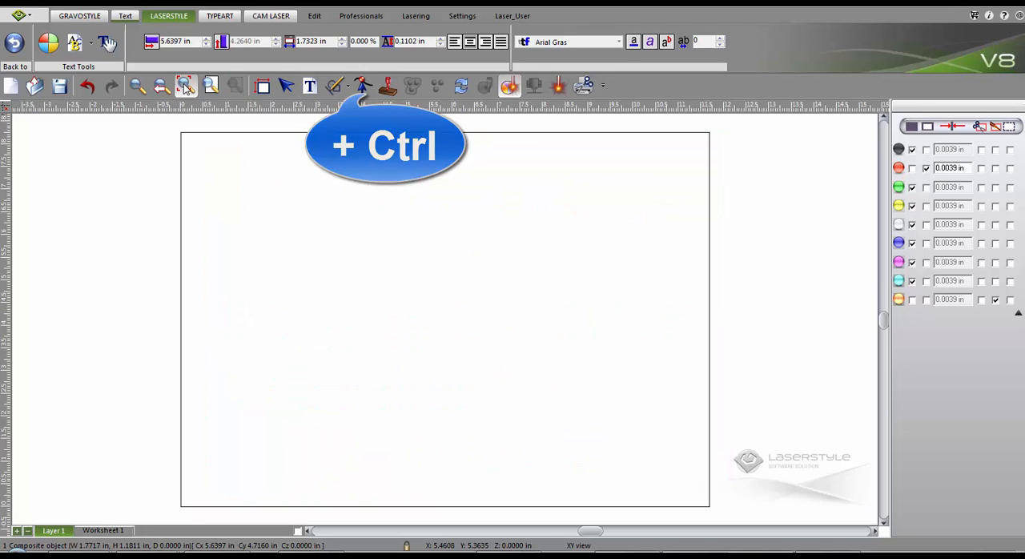
left_click(108, 531)
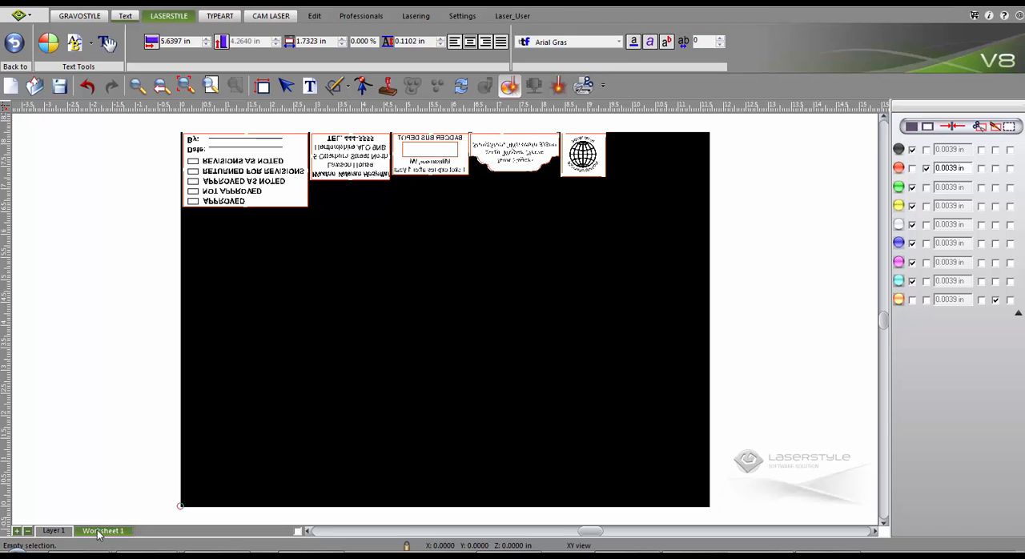
left_click(54, 531)
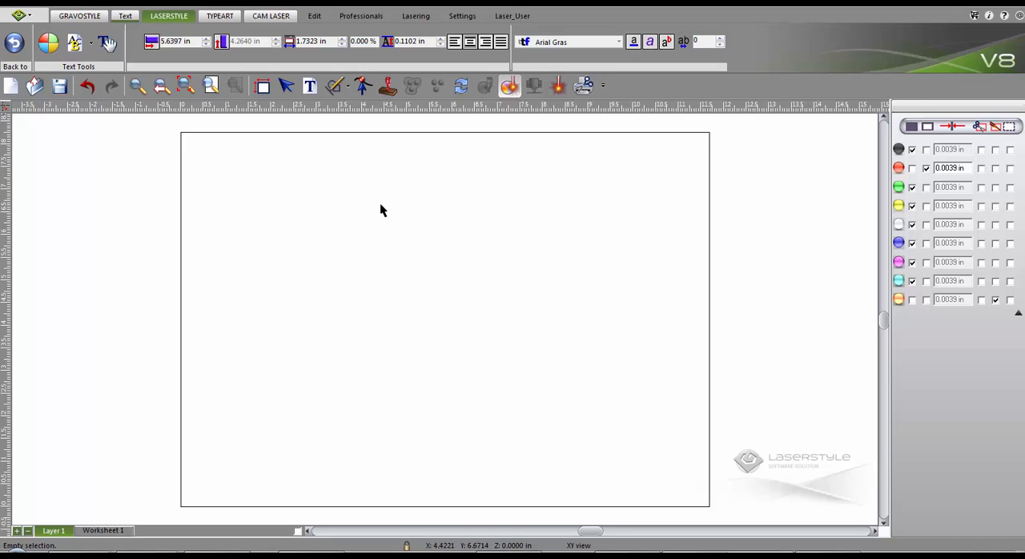
- Add the text URGENT near the plate's center and frame it with an orange rectangle about 0.69 by 0.21 in
left_click(402, 277)
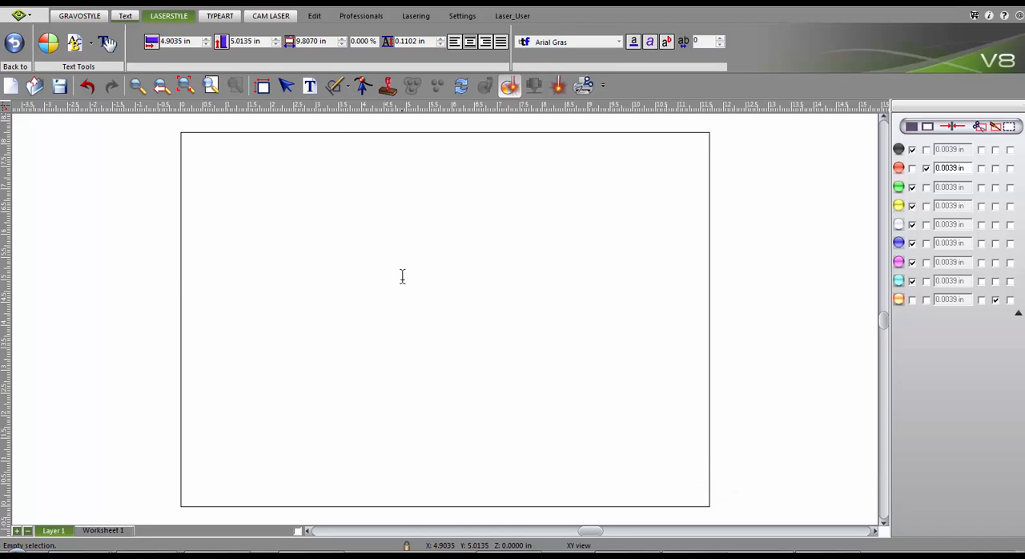
type("URGENT")
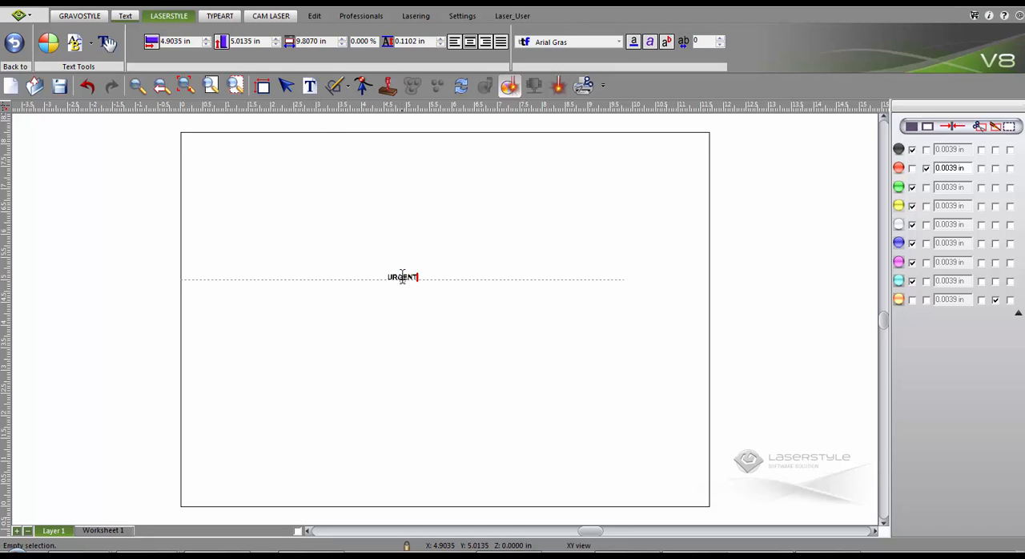
left_click(337, 86)
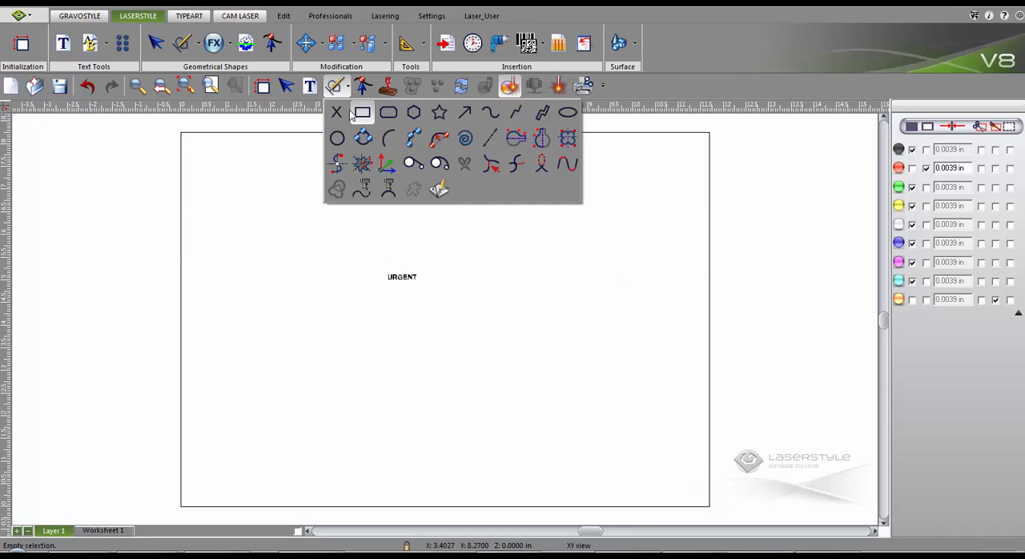
left_click(361, 110)
left_click_drag(384, 270, 428, 288)
left_click(900, 301)
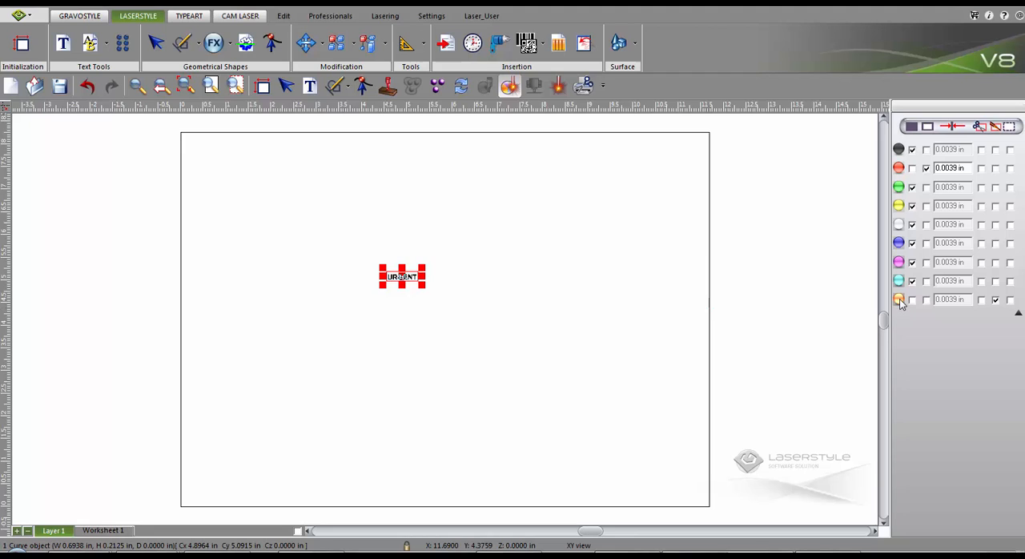
- Duplicate the framed URGENT text linearly into 4 columns and 3 rows
key("ctrl+a")
left_click(335, 43)
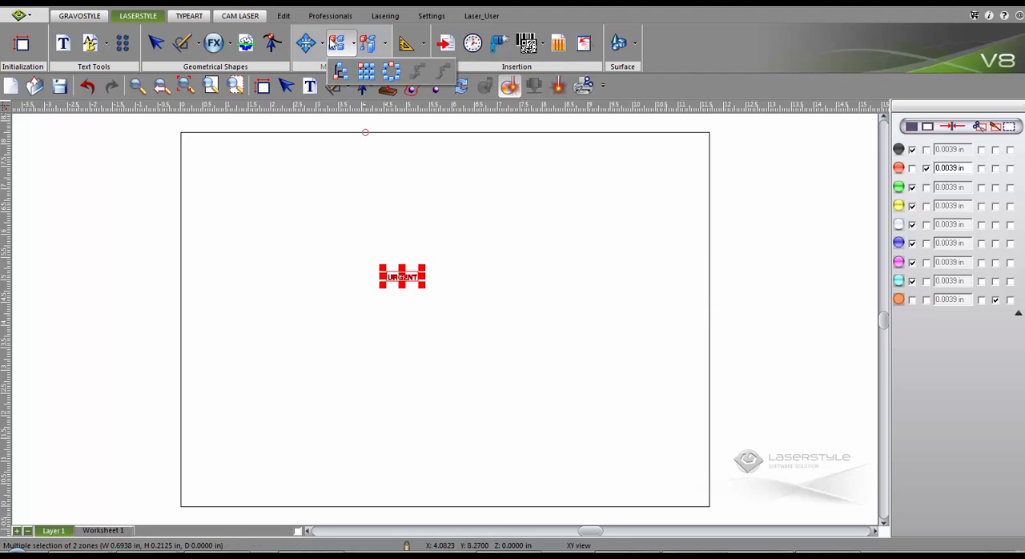
left_click(366, 73)
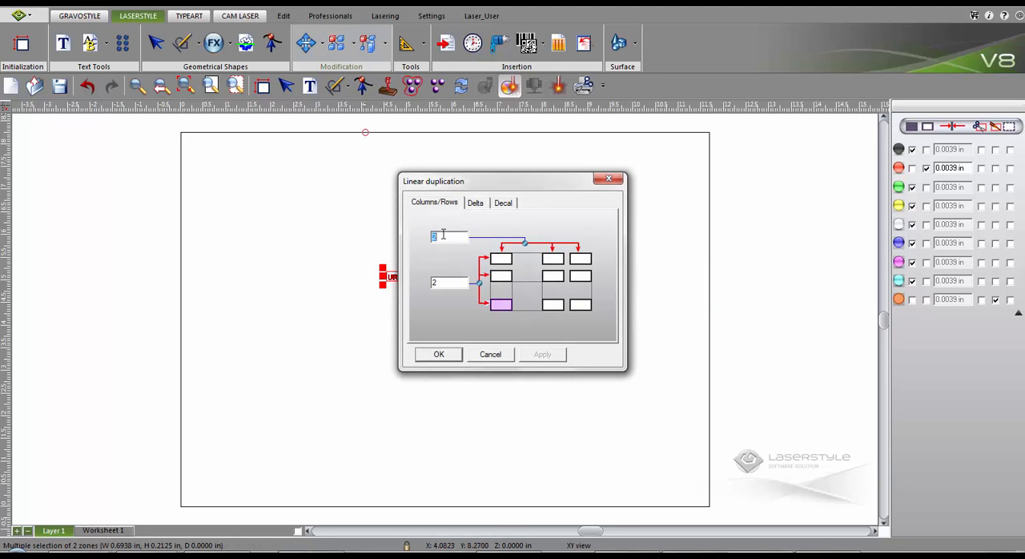
type("4")
key("Tab")
type("3")
key("Tab")
left_click(434, 358)
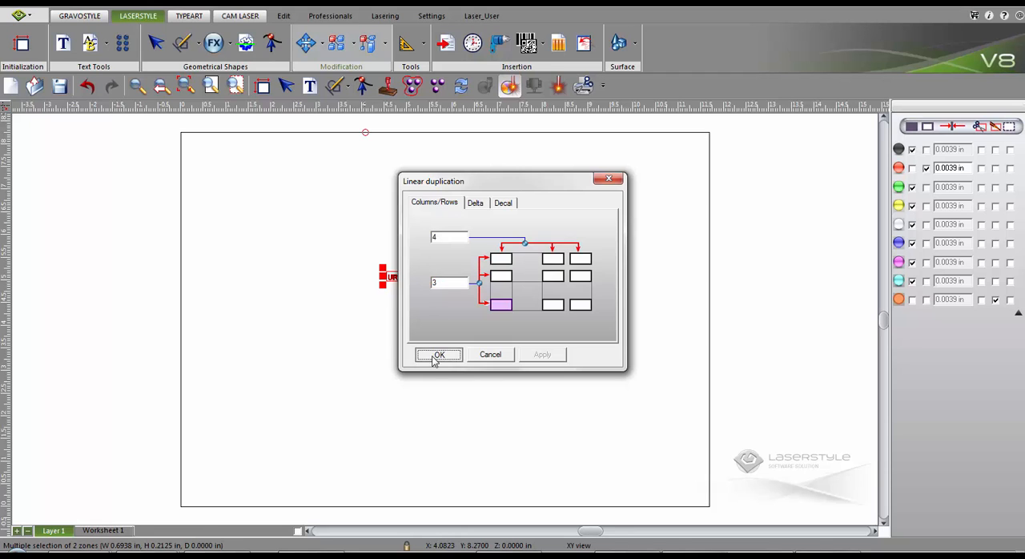
- Create stamps directly from the URGENT grid and inspect all nested stamps up close on Worksheet 1
left_click(386, 88, "ctrl")
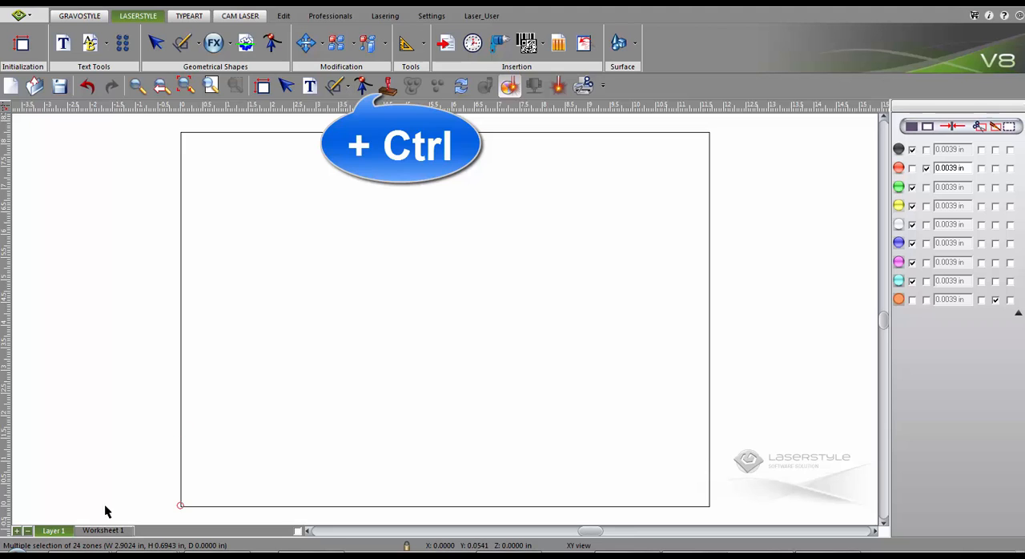
left_click(103, 531)
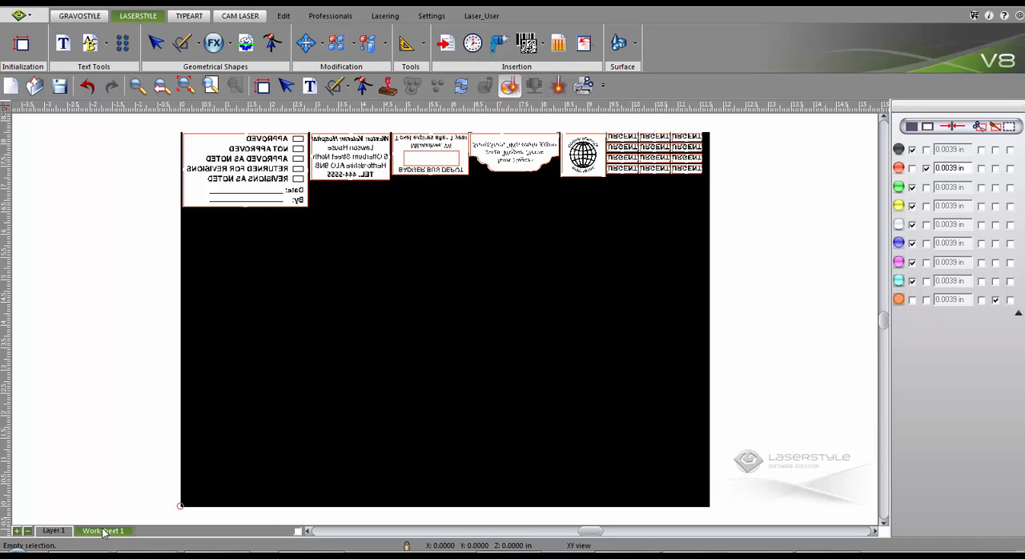
left_click(136, 85)
left_click_drag(159, 125, 393, 236)
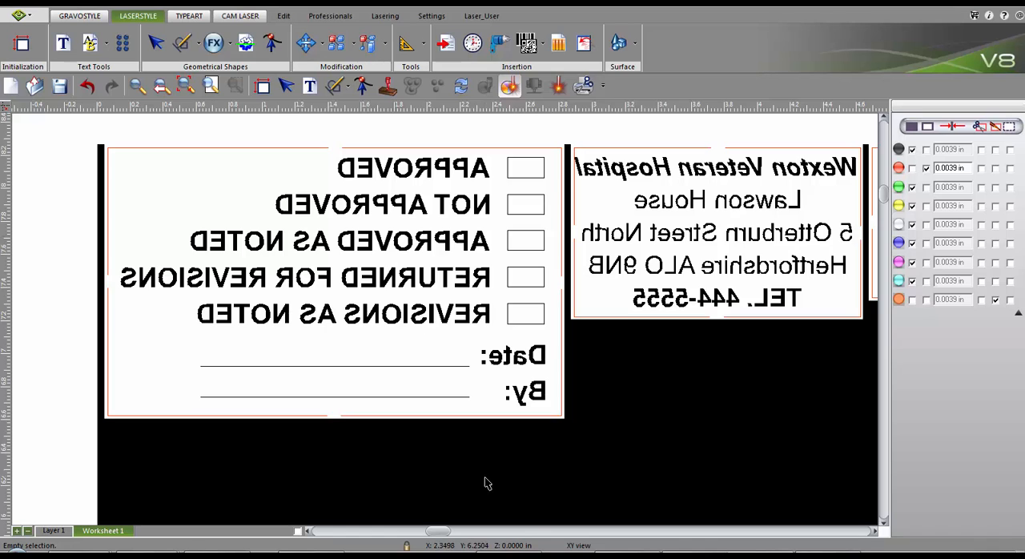
left_click(523, 531)
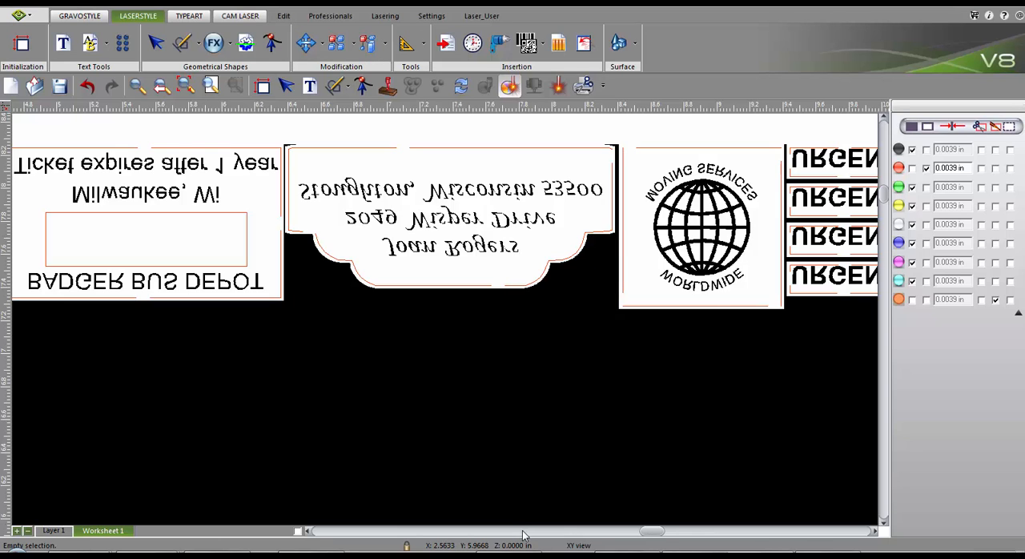
- Enable Freeze old stamps in the stamp options
left_click(17, 15)
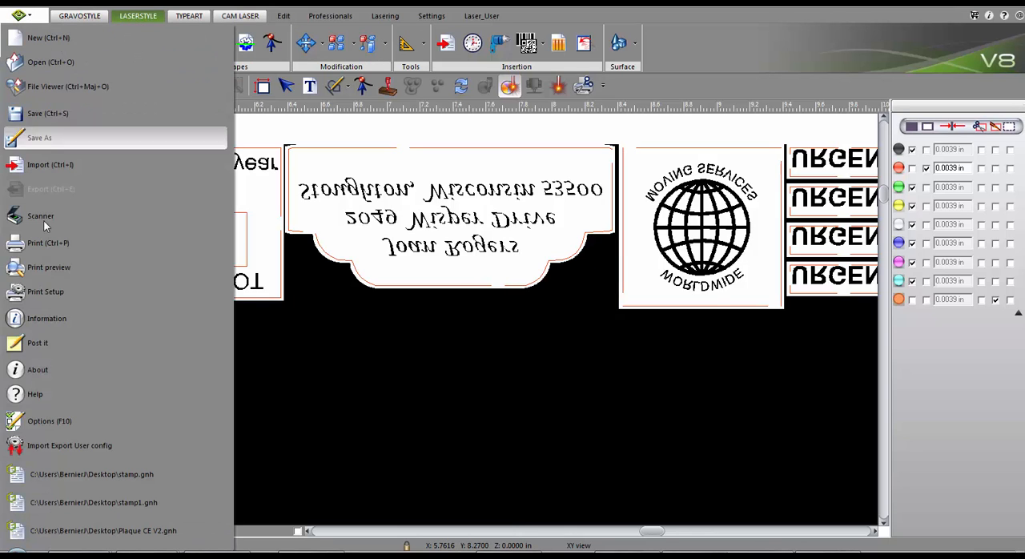
left_click(37, 420)
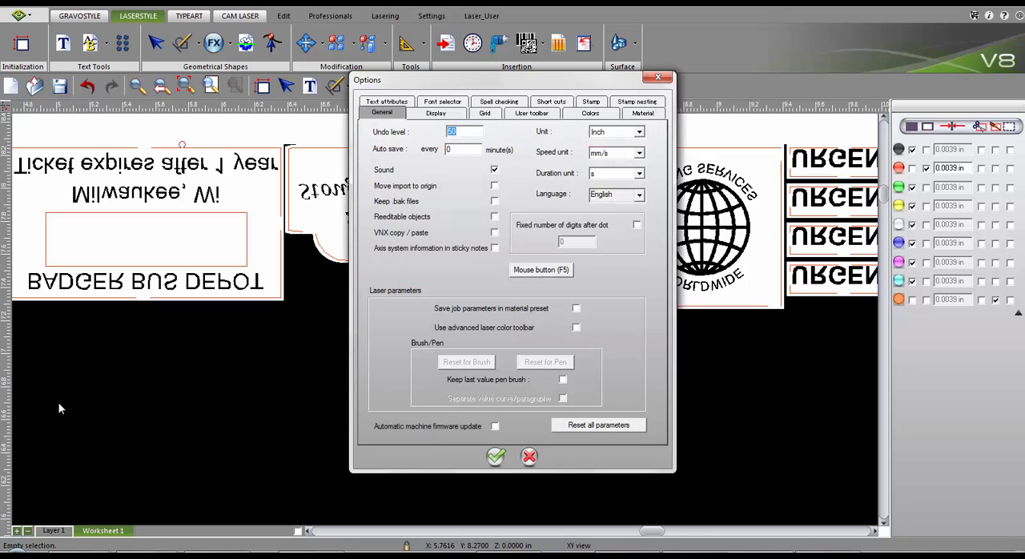
left_click(592, 102)
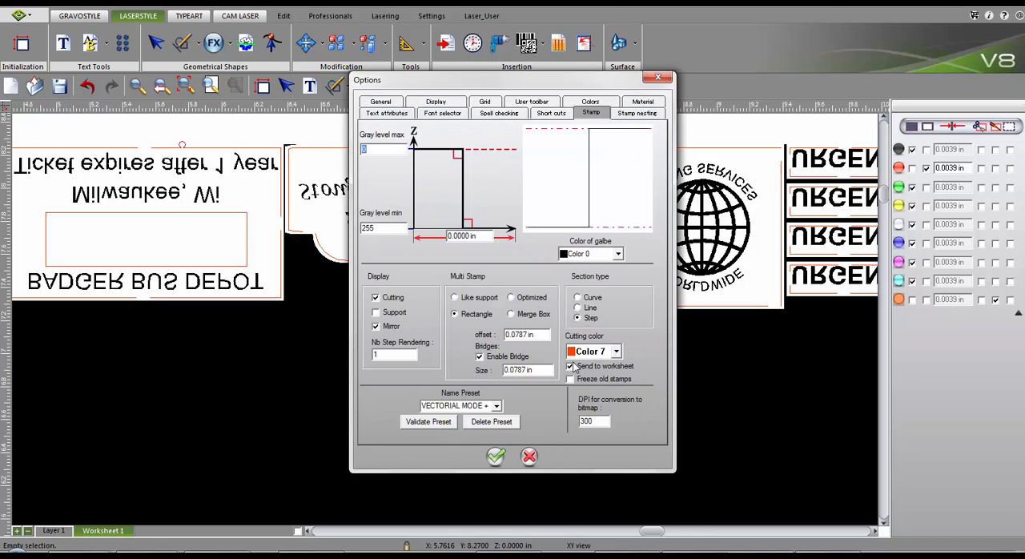
left_click(571, 380)
left_click(497, 455)
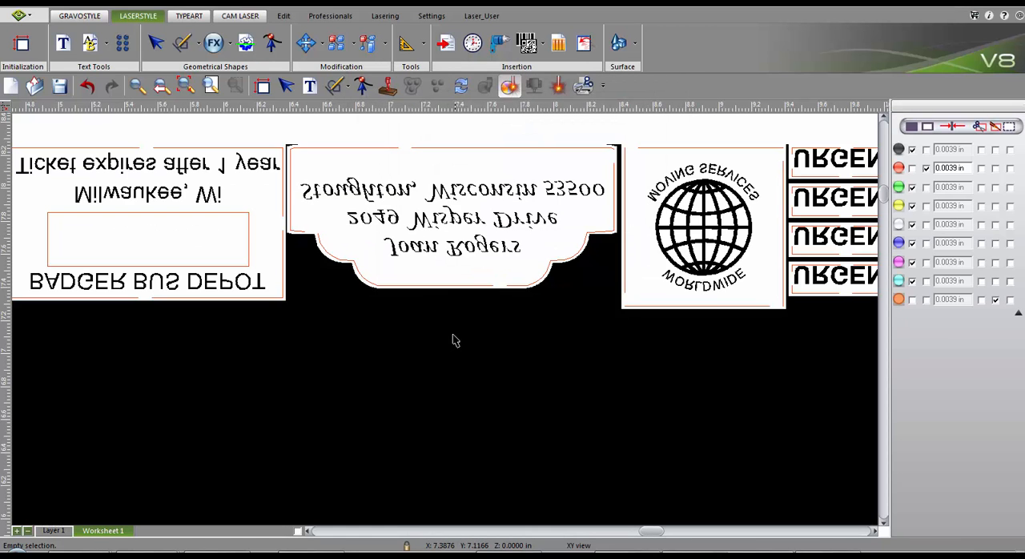
- Set the laser job's material to LS100IQ-35W-RUBBALASE 2.2 mm and preview the lasering of Worksheet 1
left_click(560, 87)
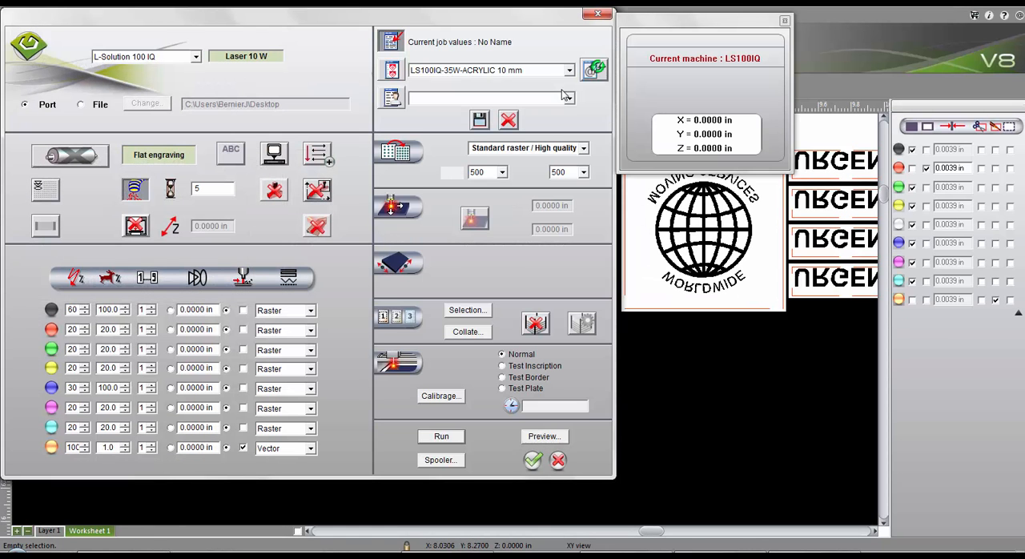
left_click(570, 71)
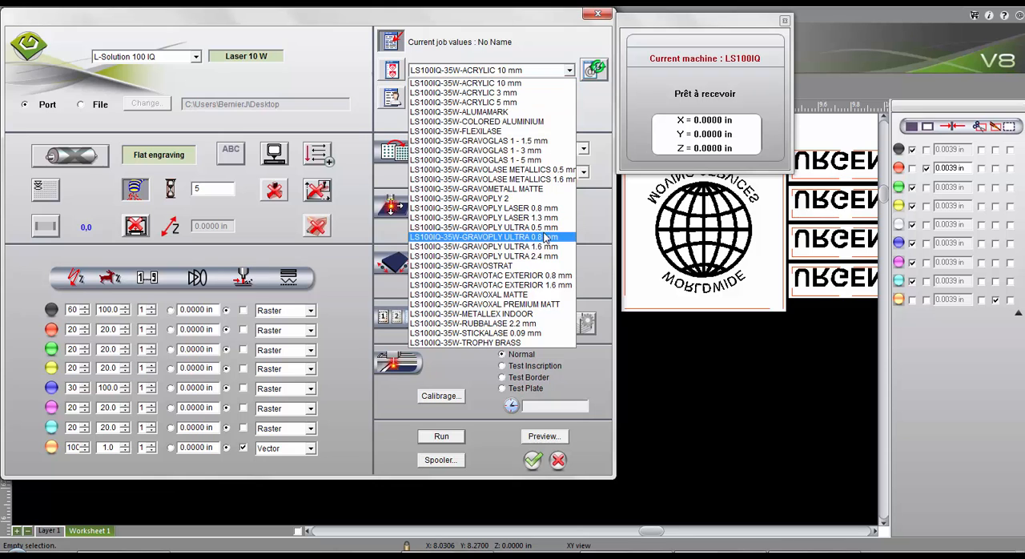
left_click(536, 324)
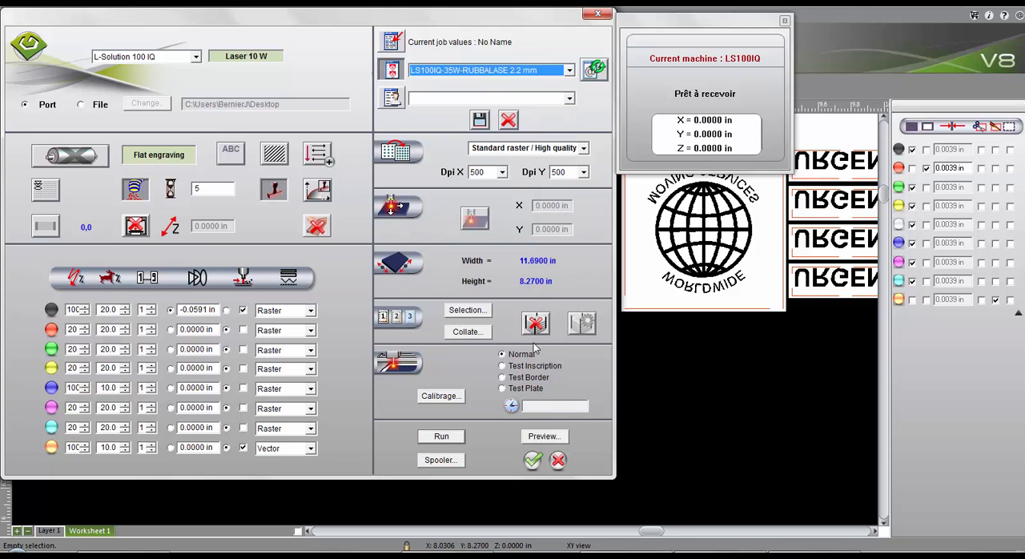
left_click(536, 436)
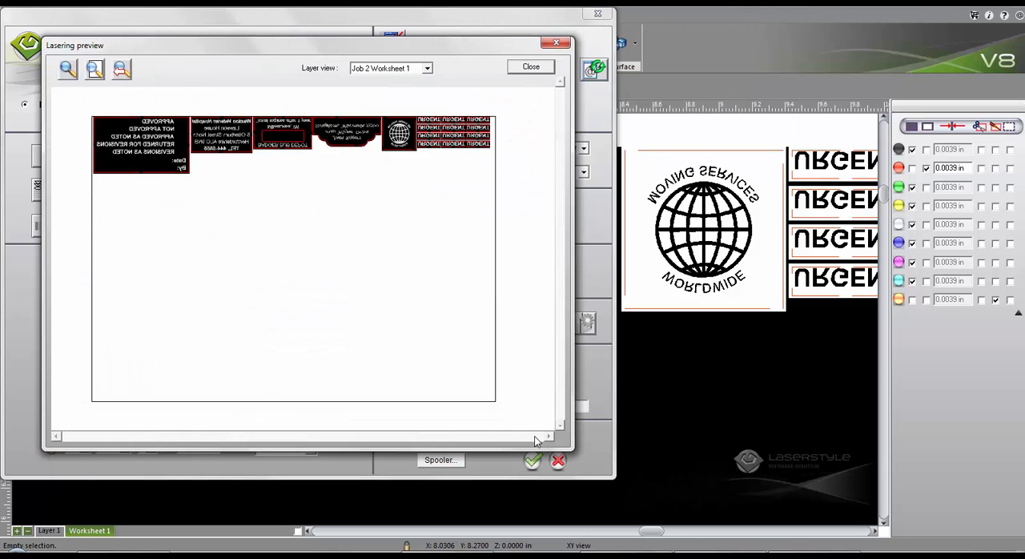
left_click(529, 67)
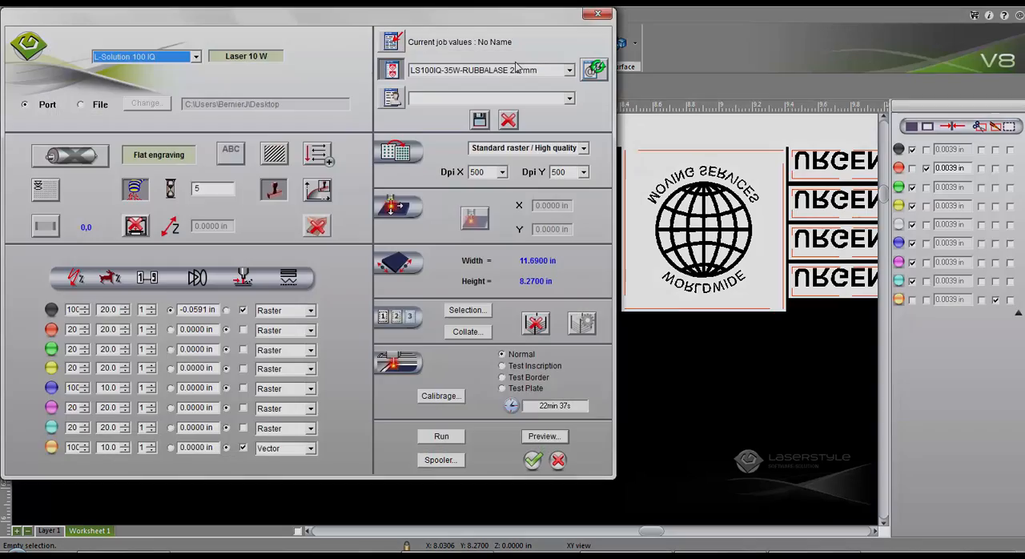